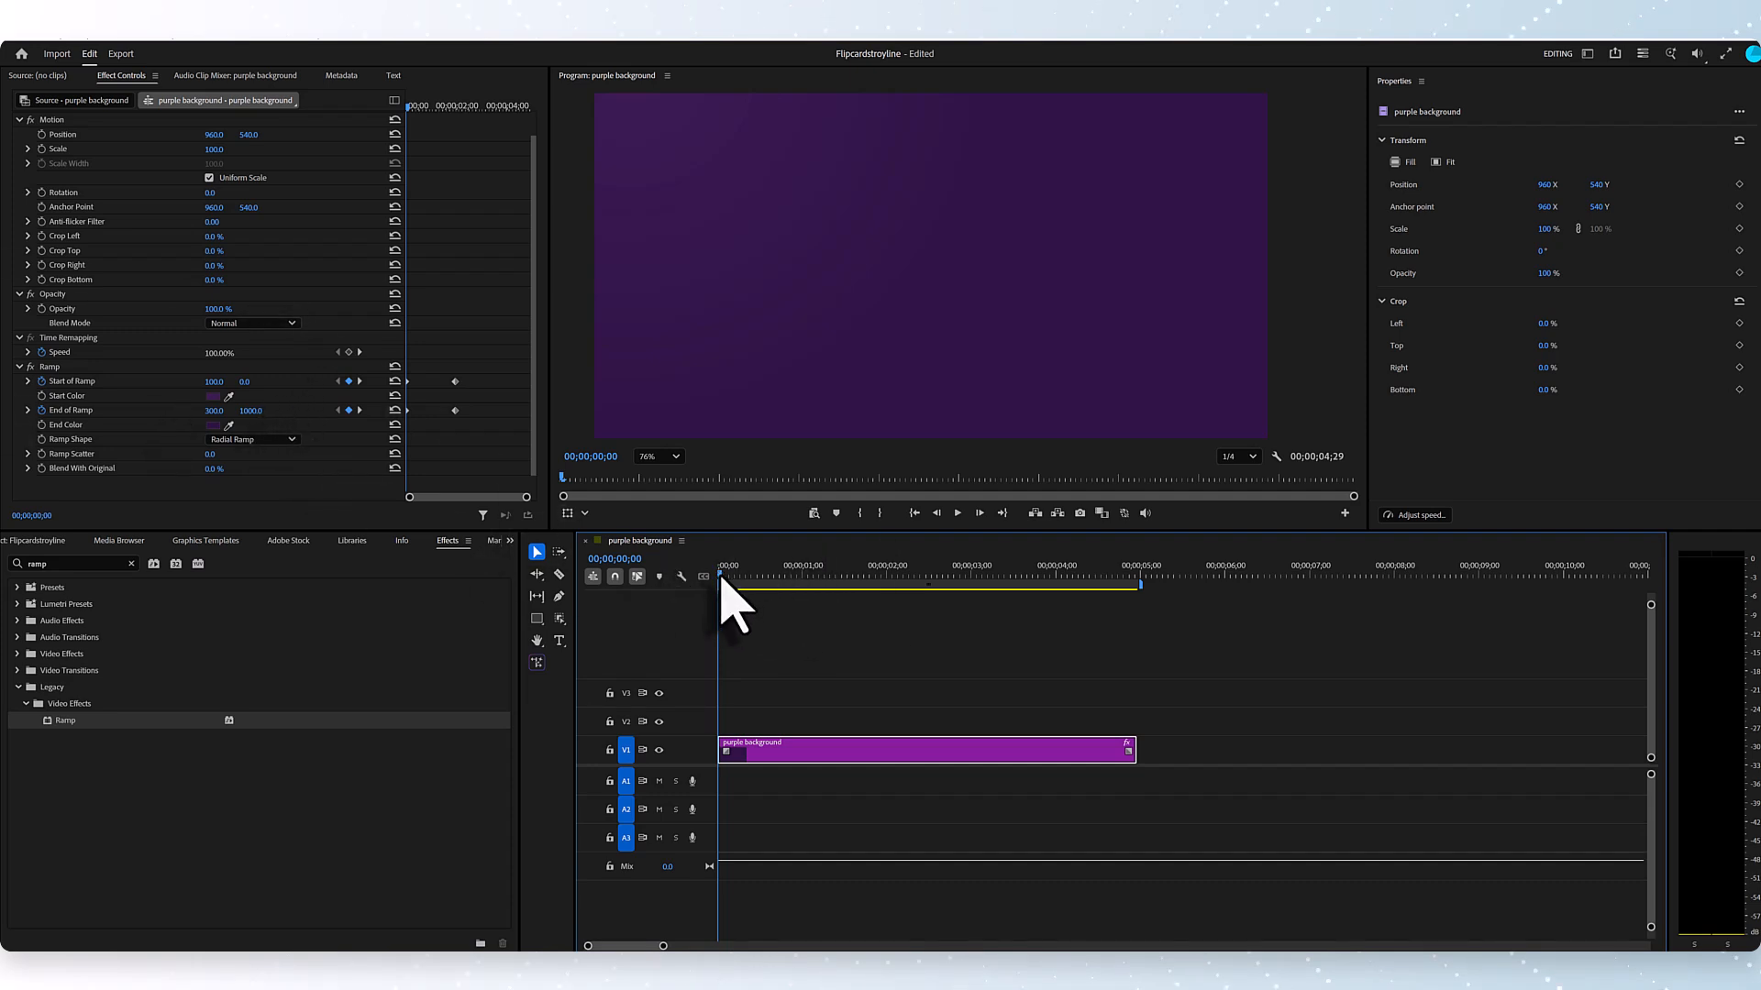
left_click_drag(721, 580, 662, 683)
left_click(732, 674)
mouse_move(737, 675)
left_mouse_down()
mouse_move(794, 674)
mouse_move(719, 687)
left_mouse_up()
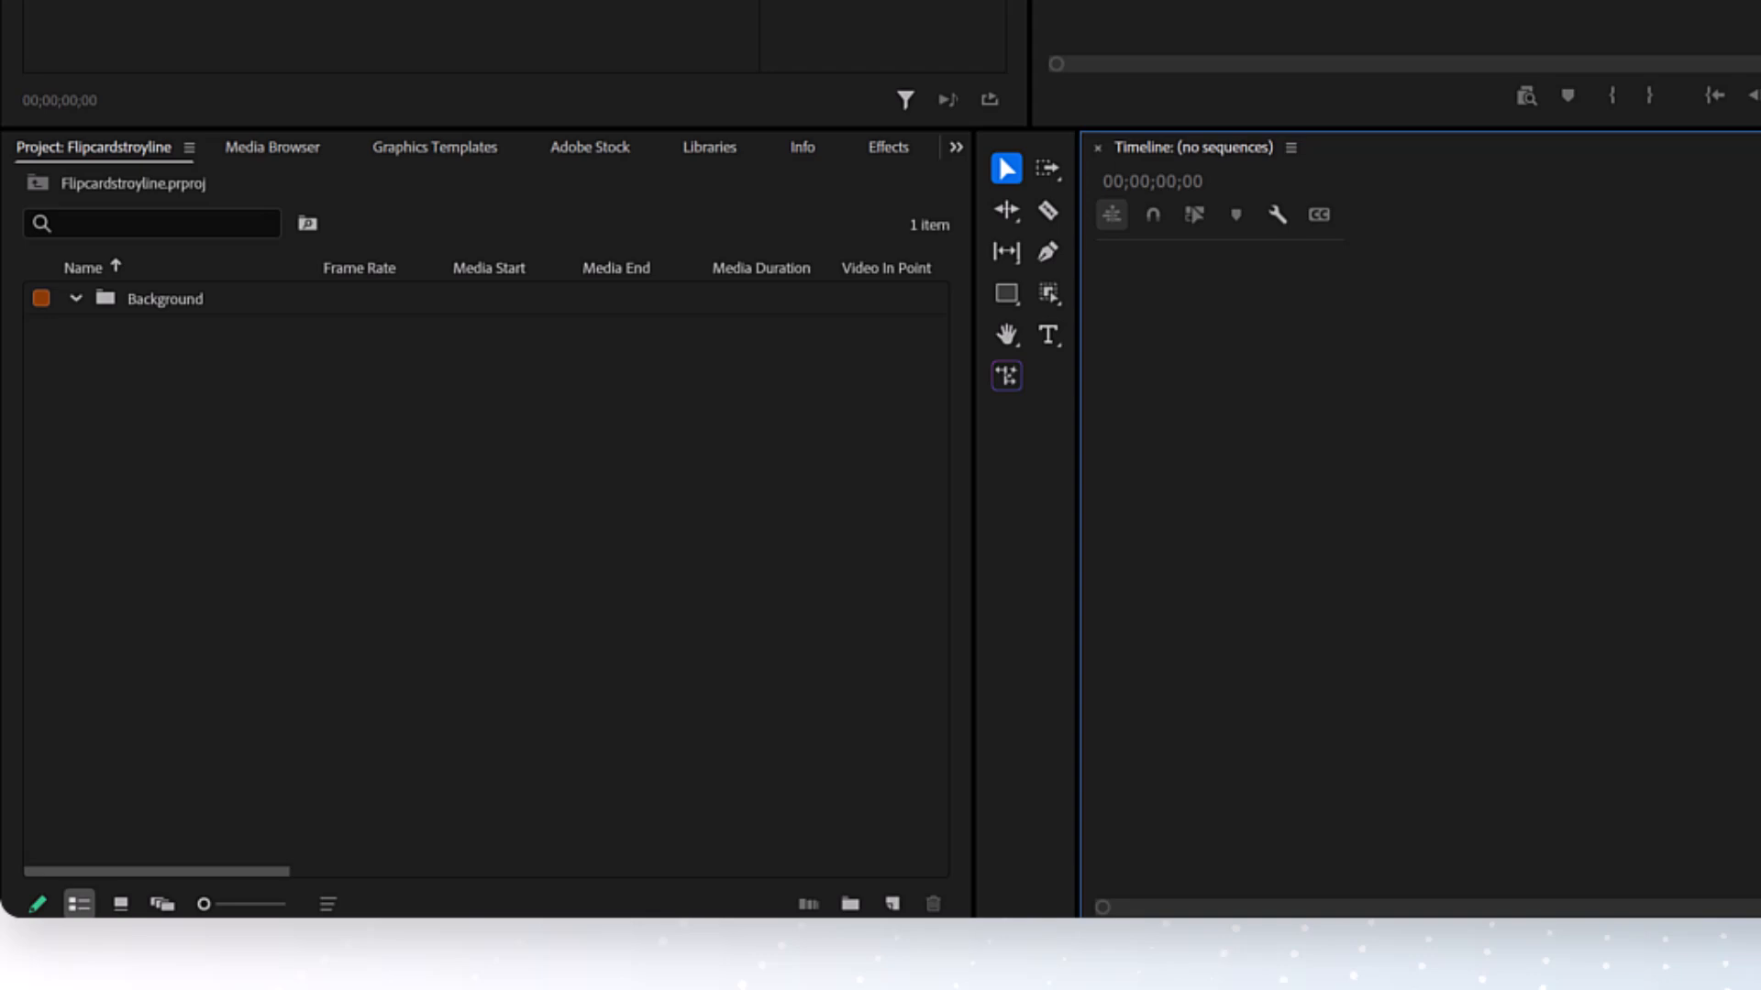
- Create a new 1920 × 1080 color matte at 29.97 fps Drop-Frame with the color 301446
left_click(892, 905)
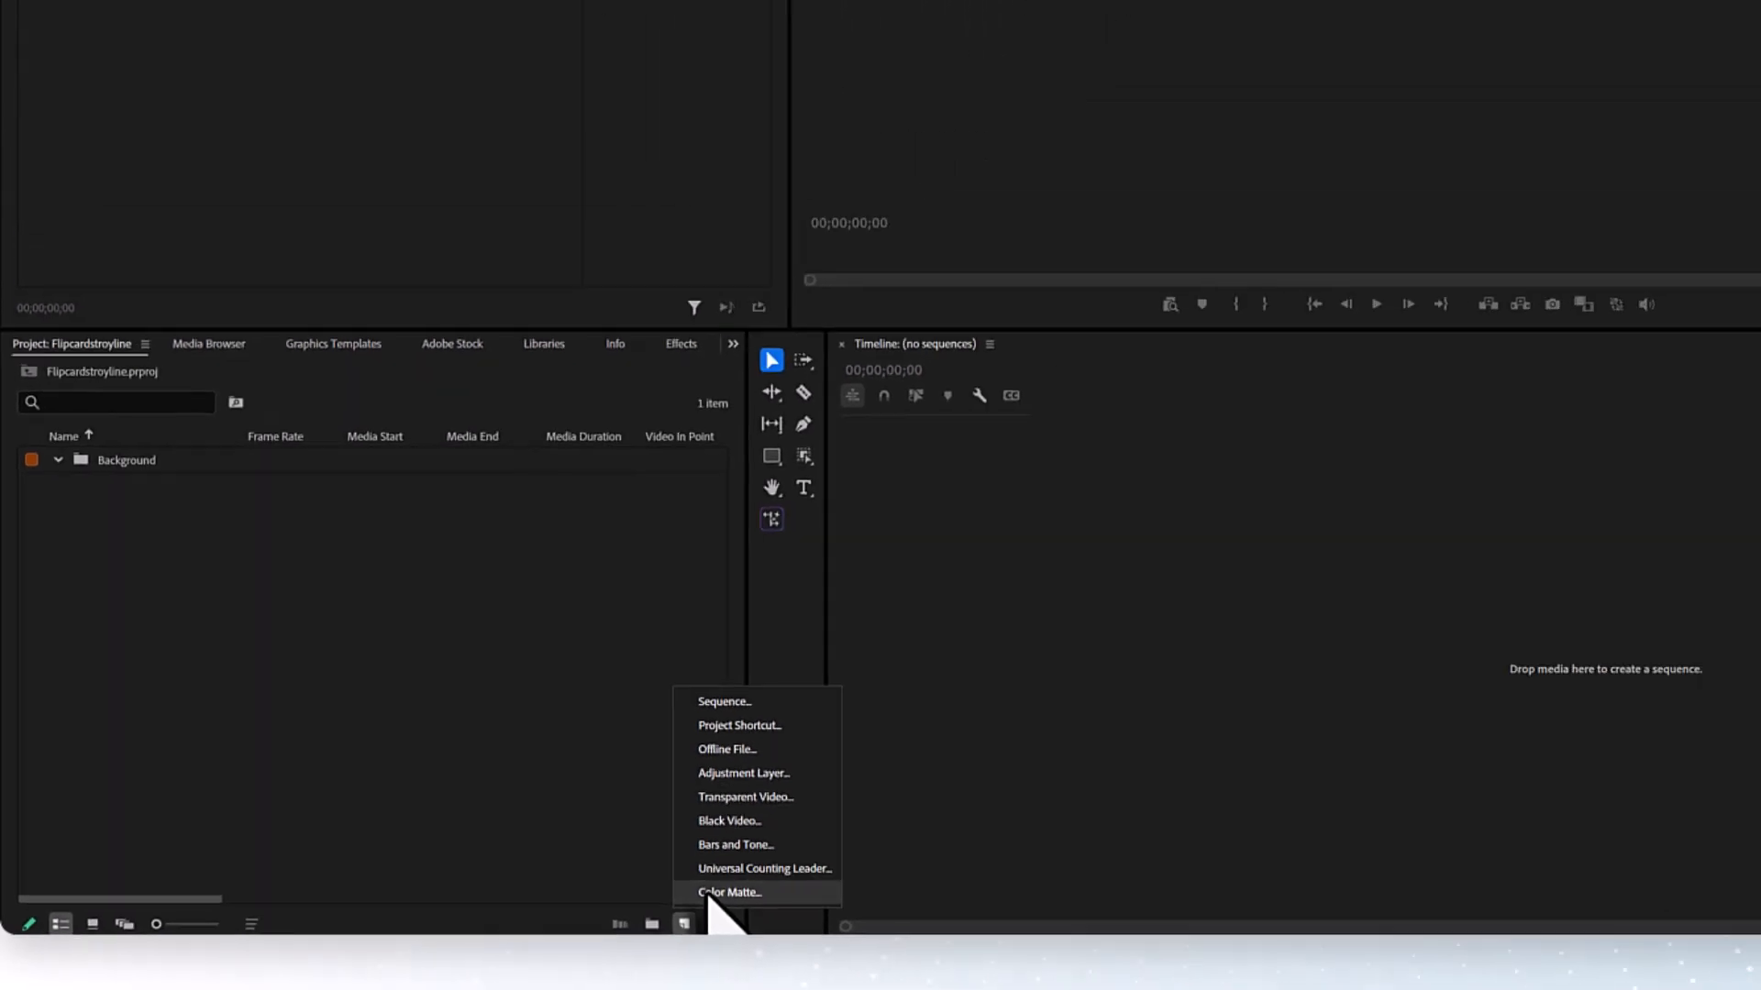
left_click(729, 892)
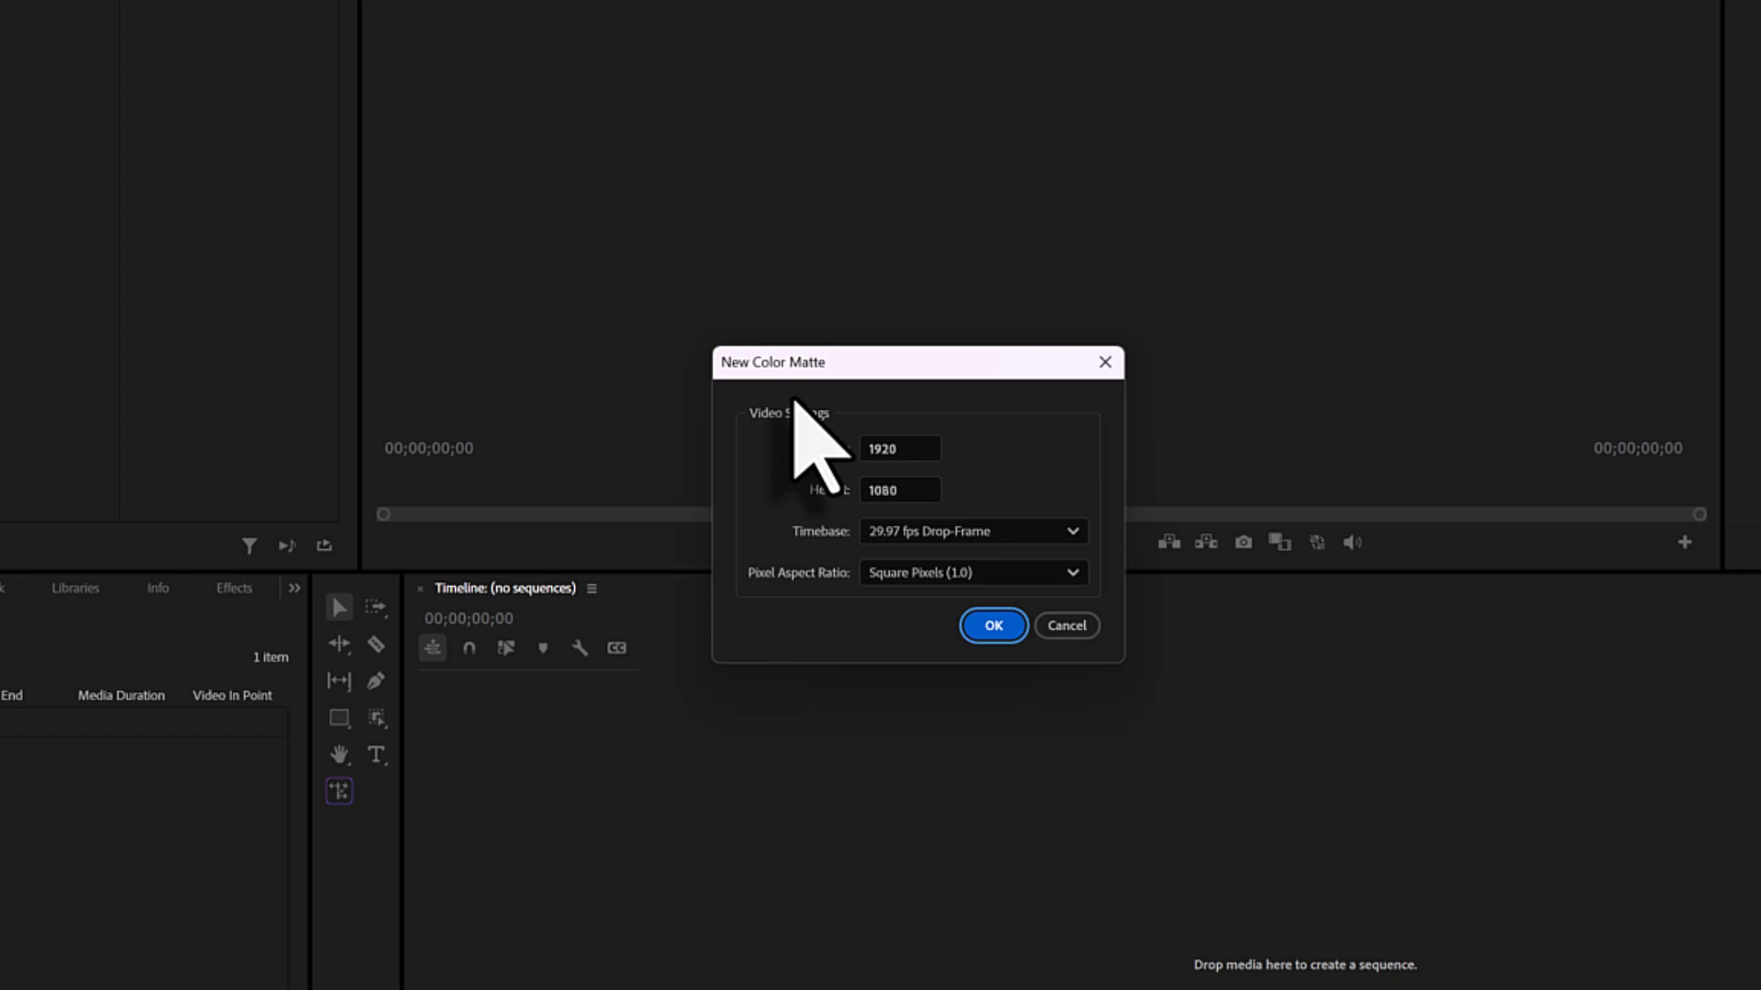
left_click(993, 631)
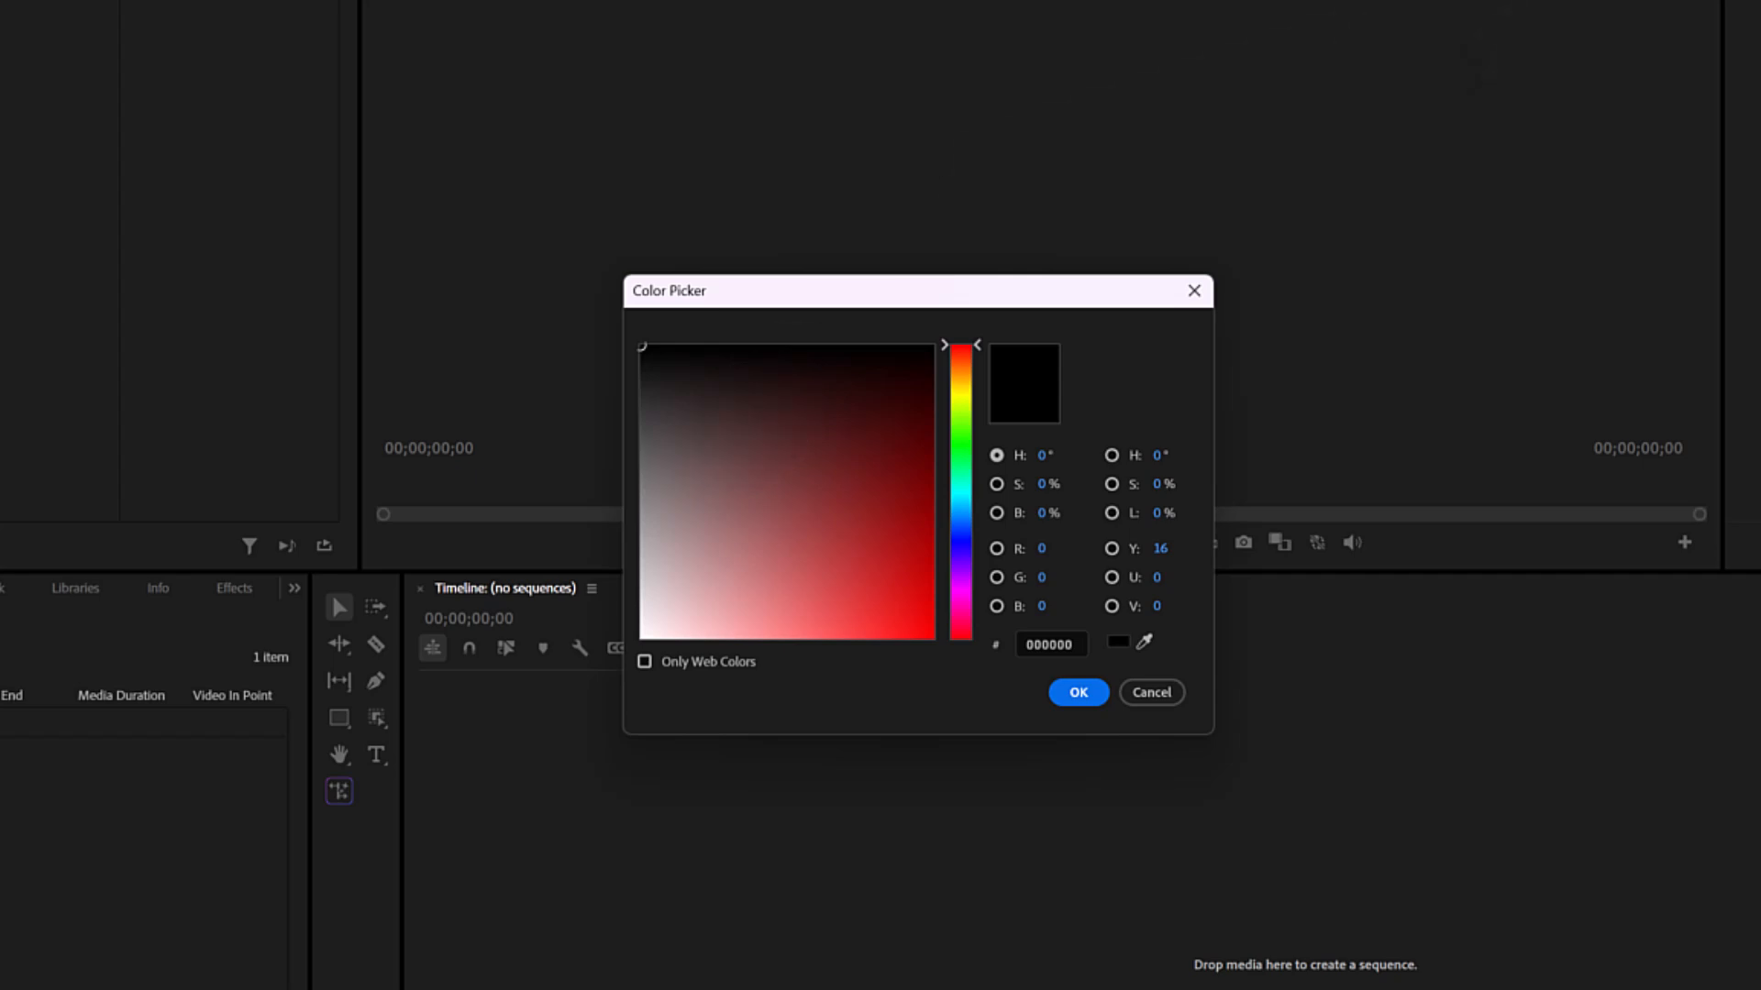
double_click(1055, 644)
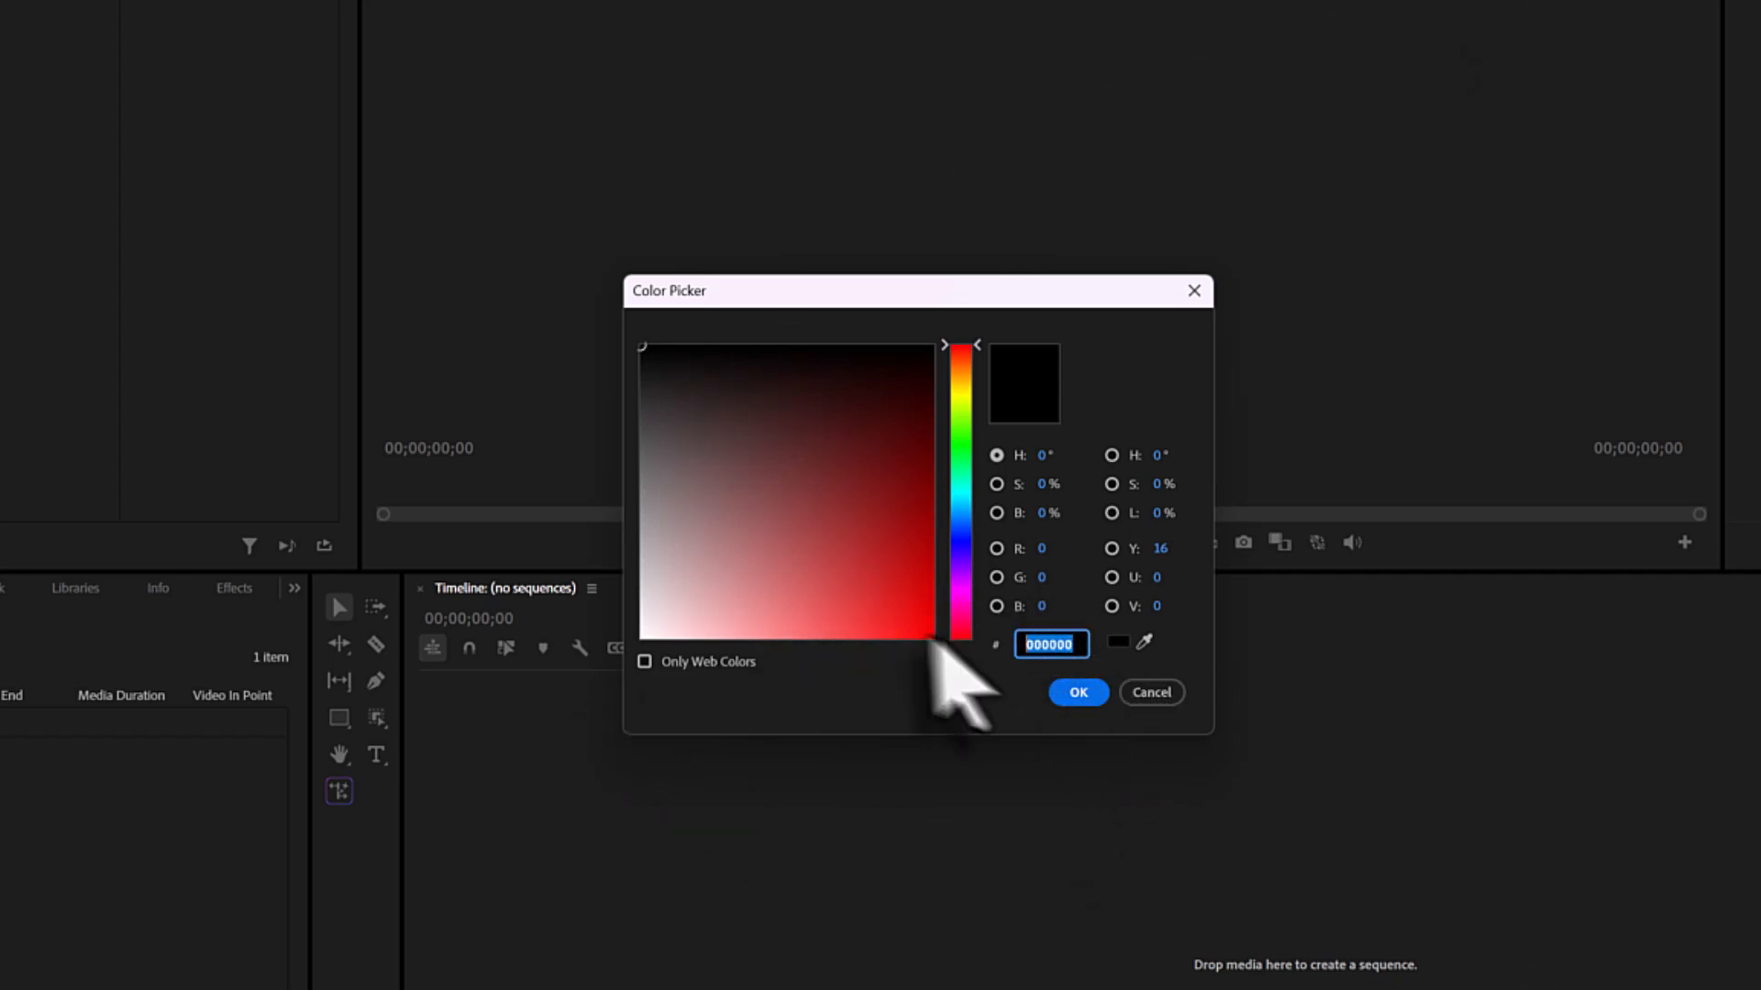
type("3")
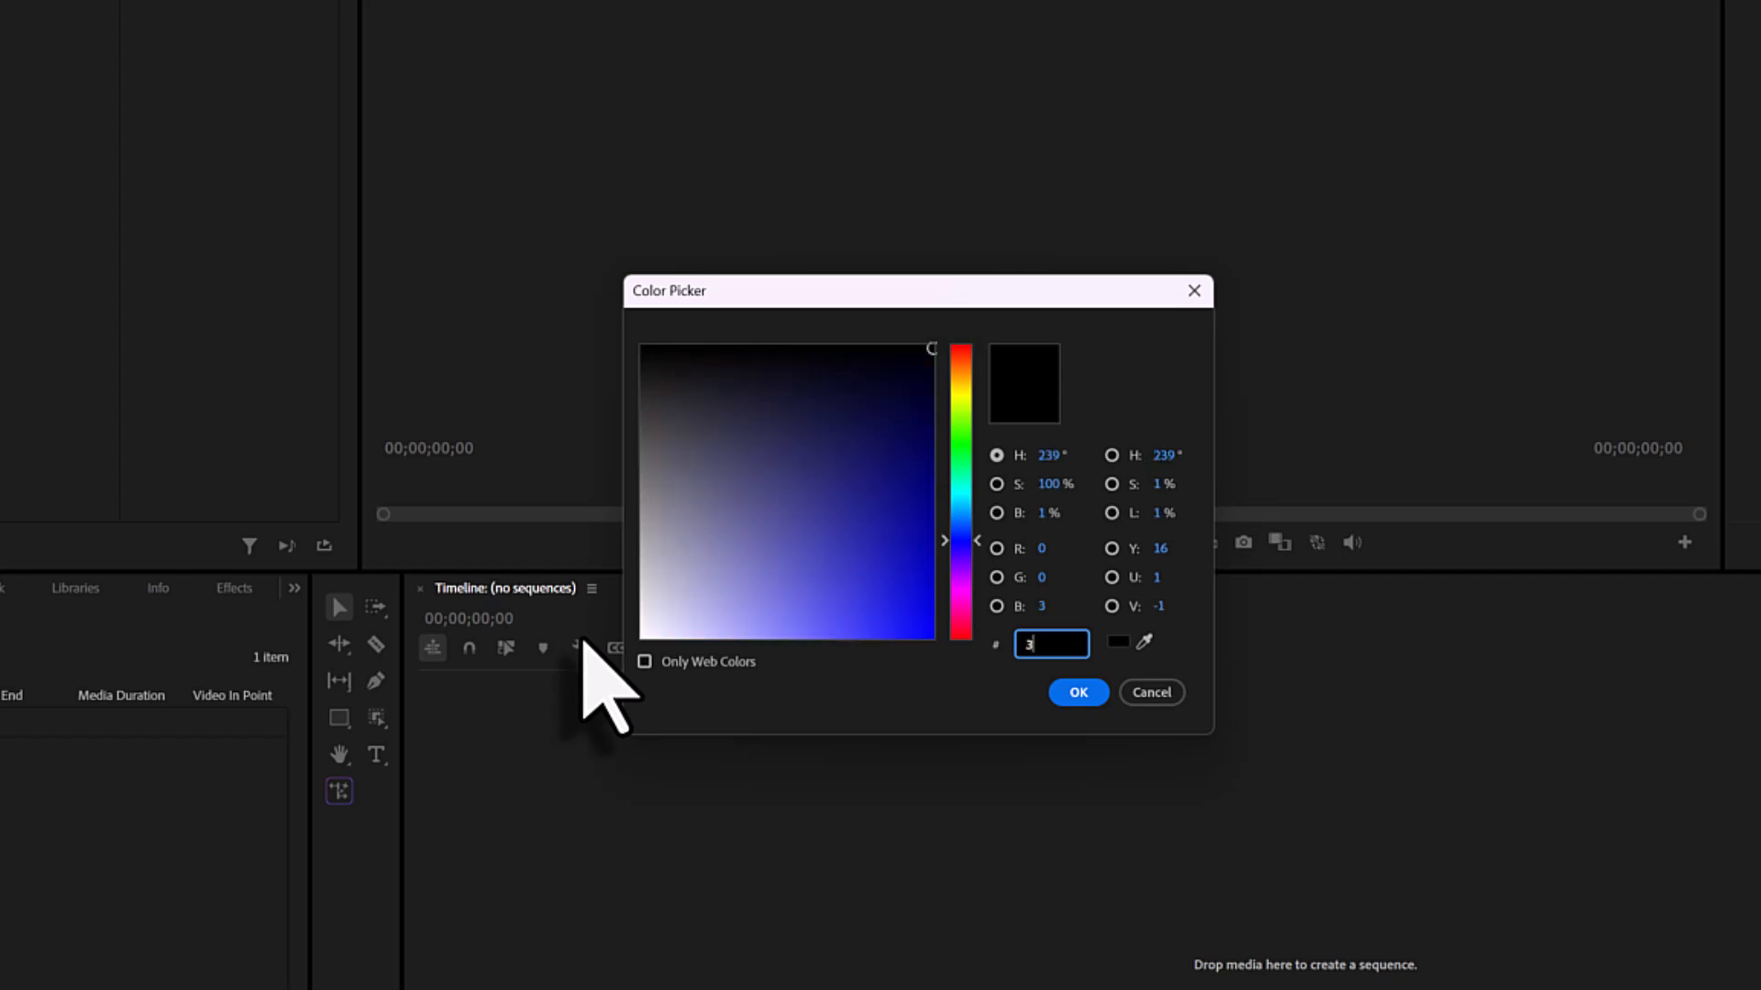
type("01")
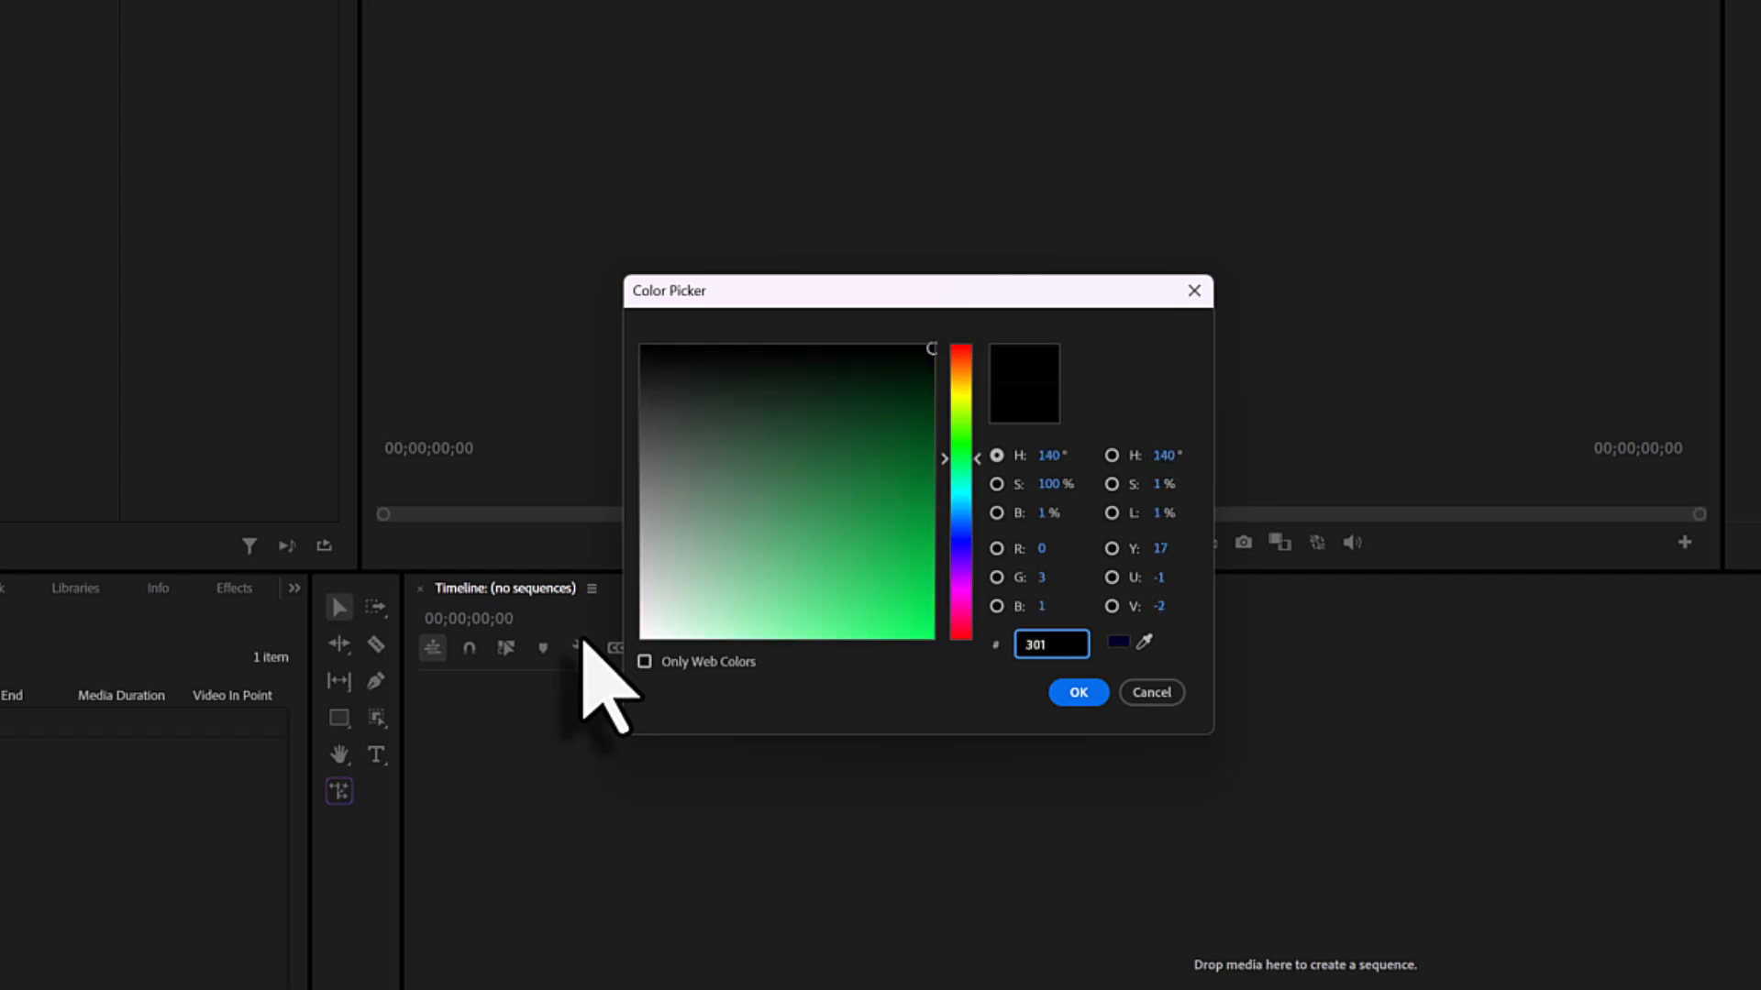
type("446")
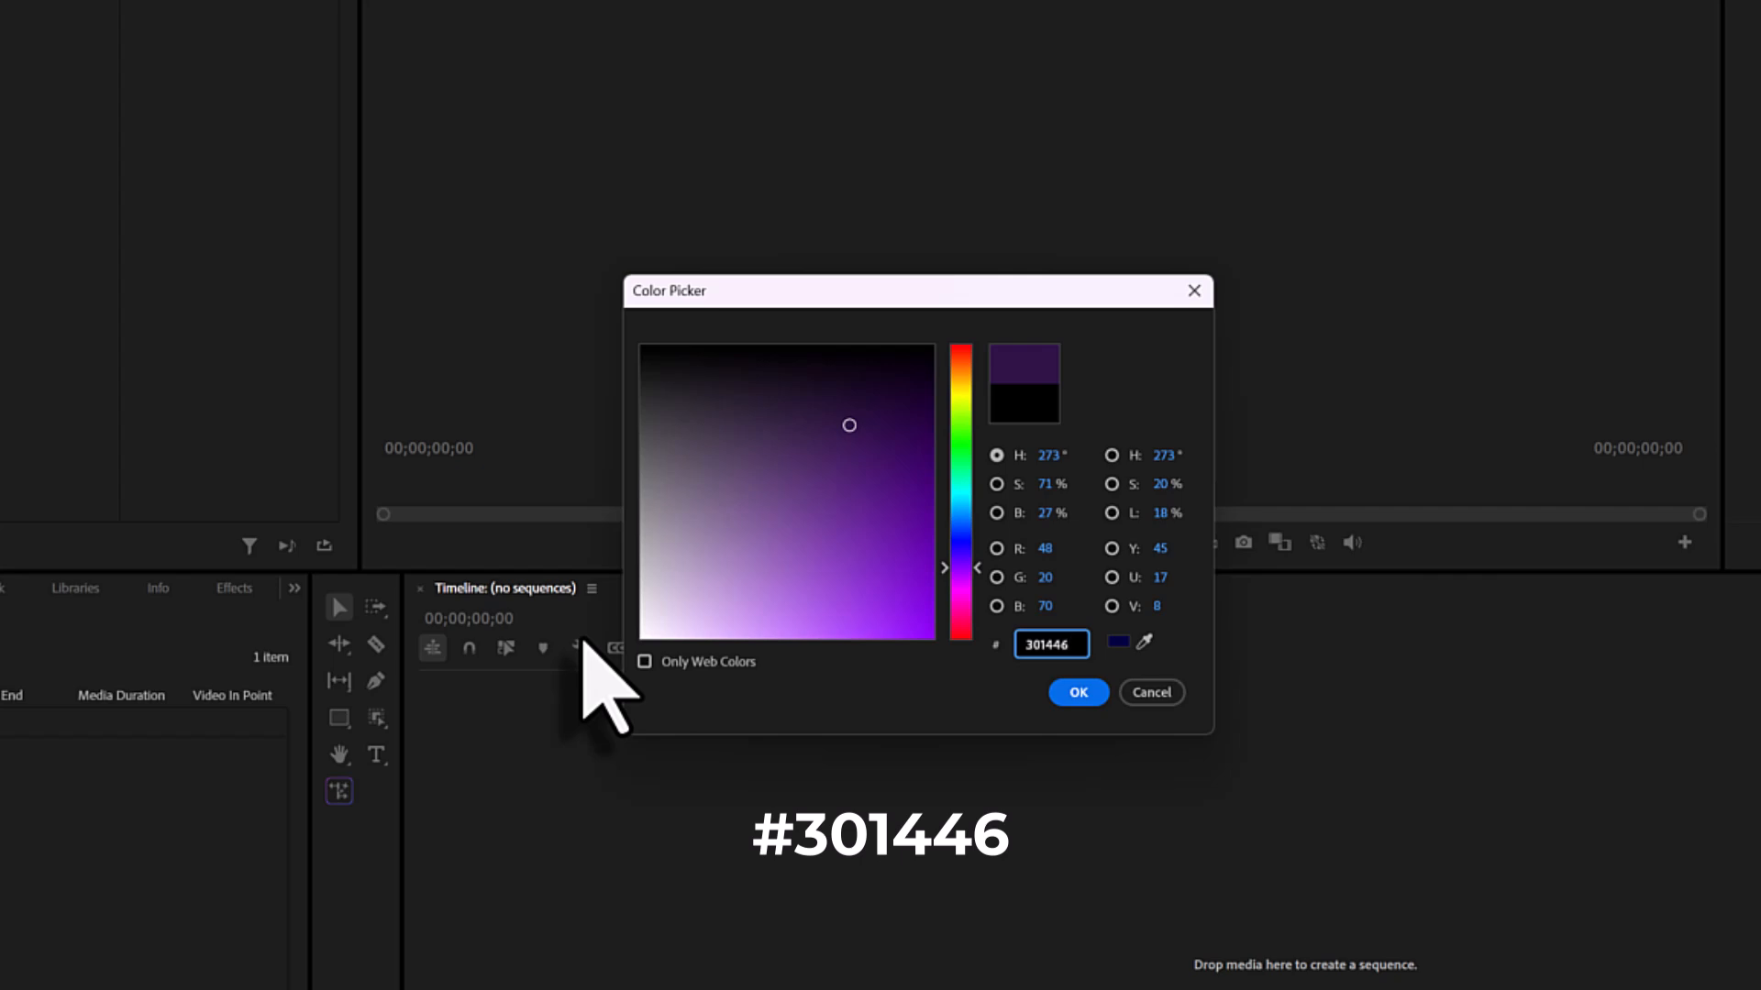
key("Return")
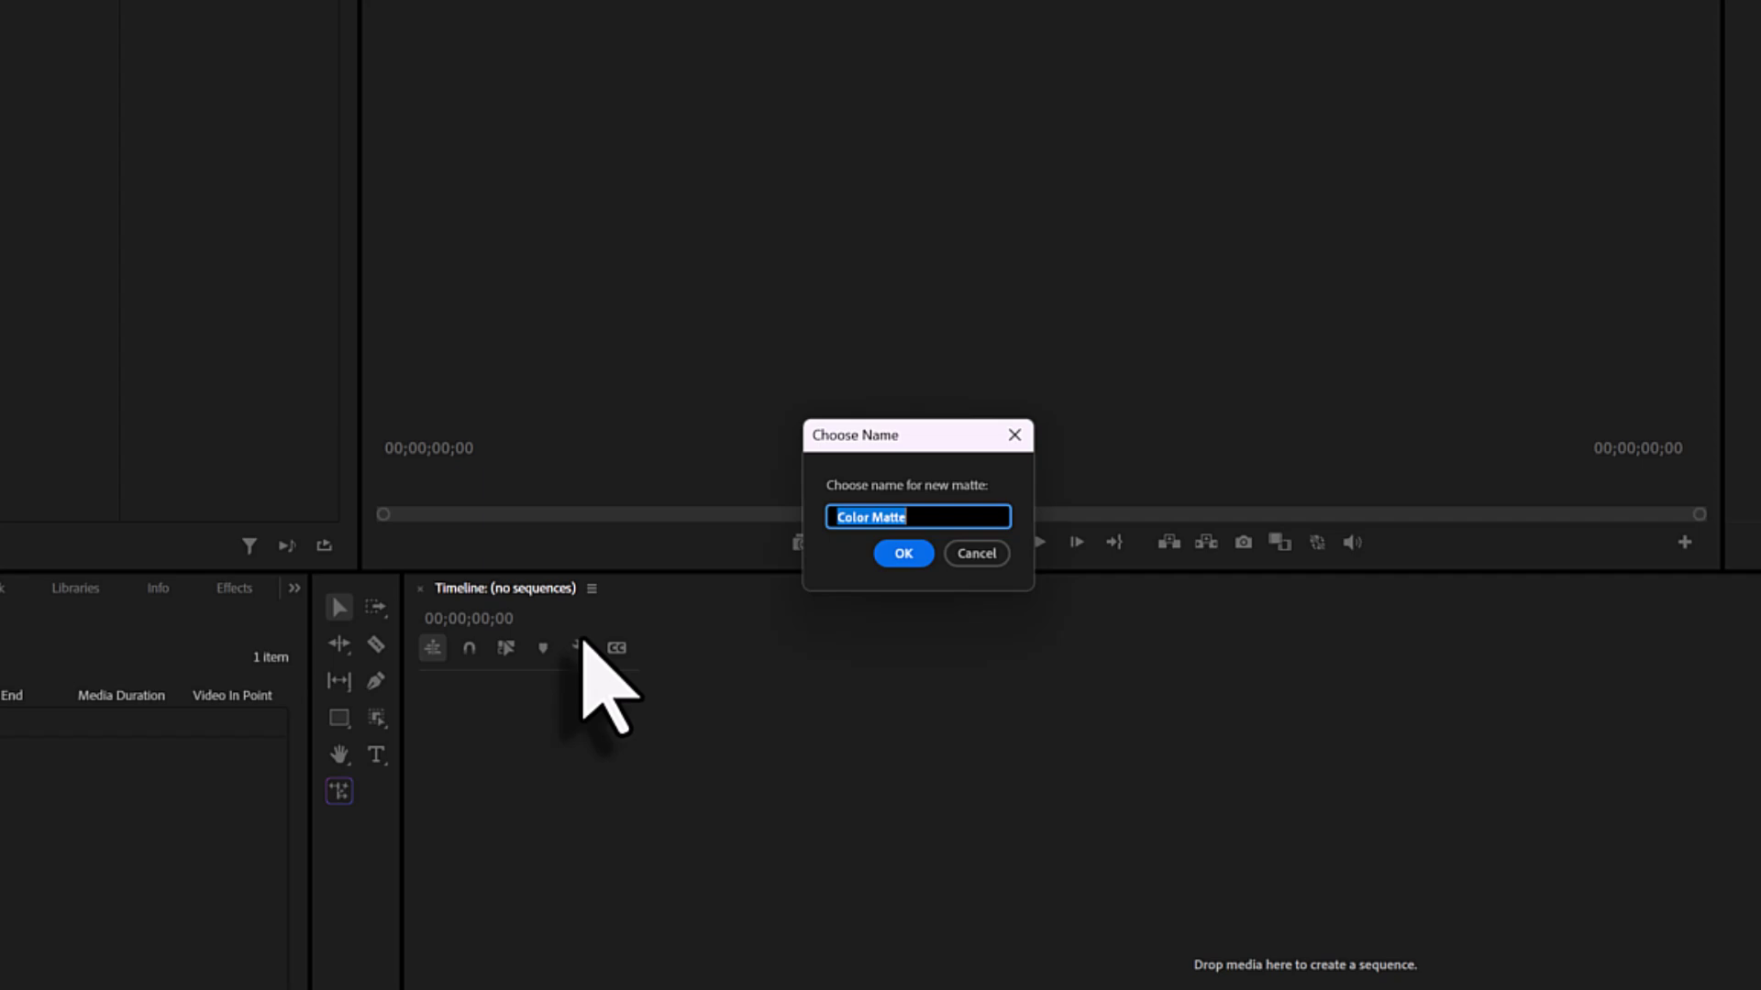
- Name the new matte "purple background" and confirm its creation
type("purple backgroun")
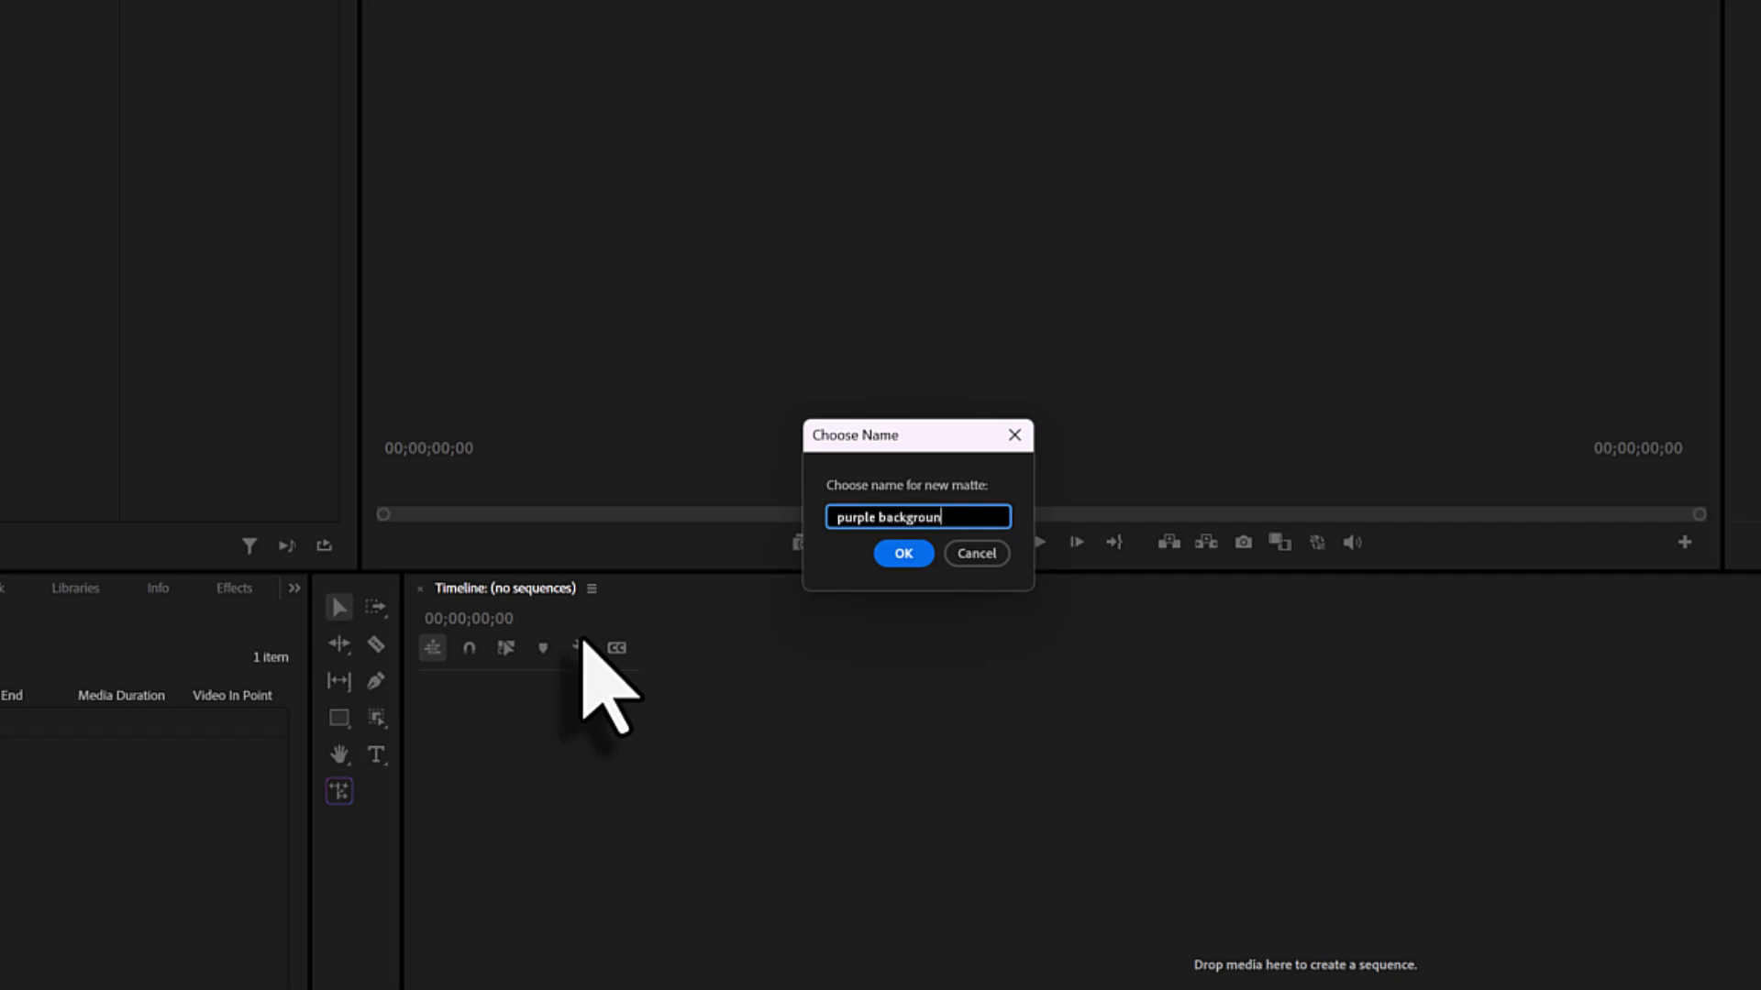
type("dd")
type("d")
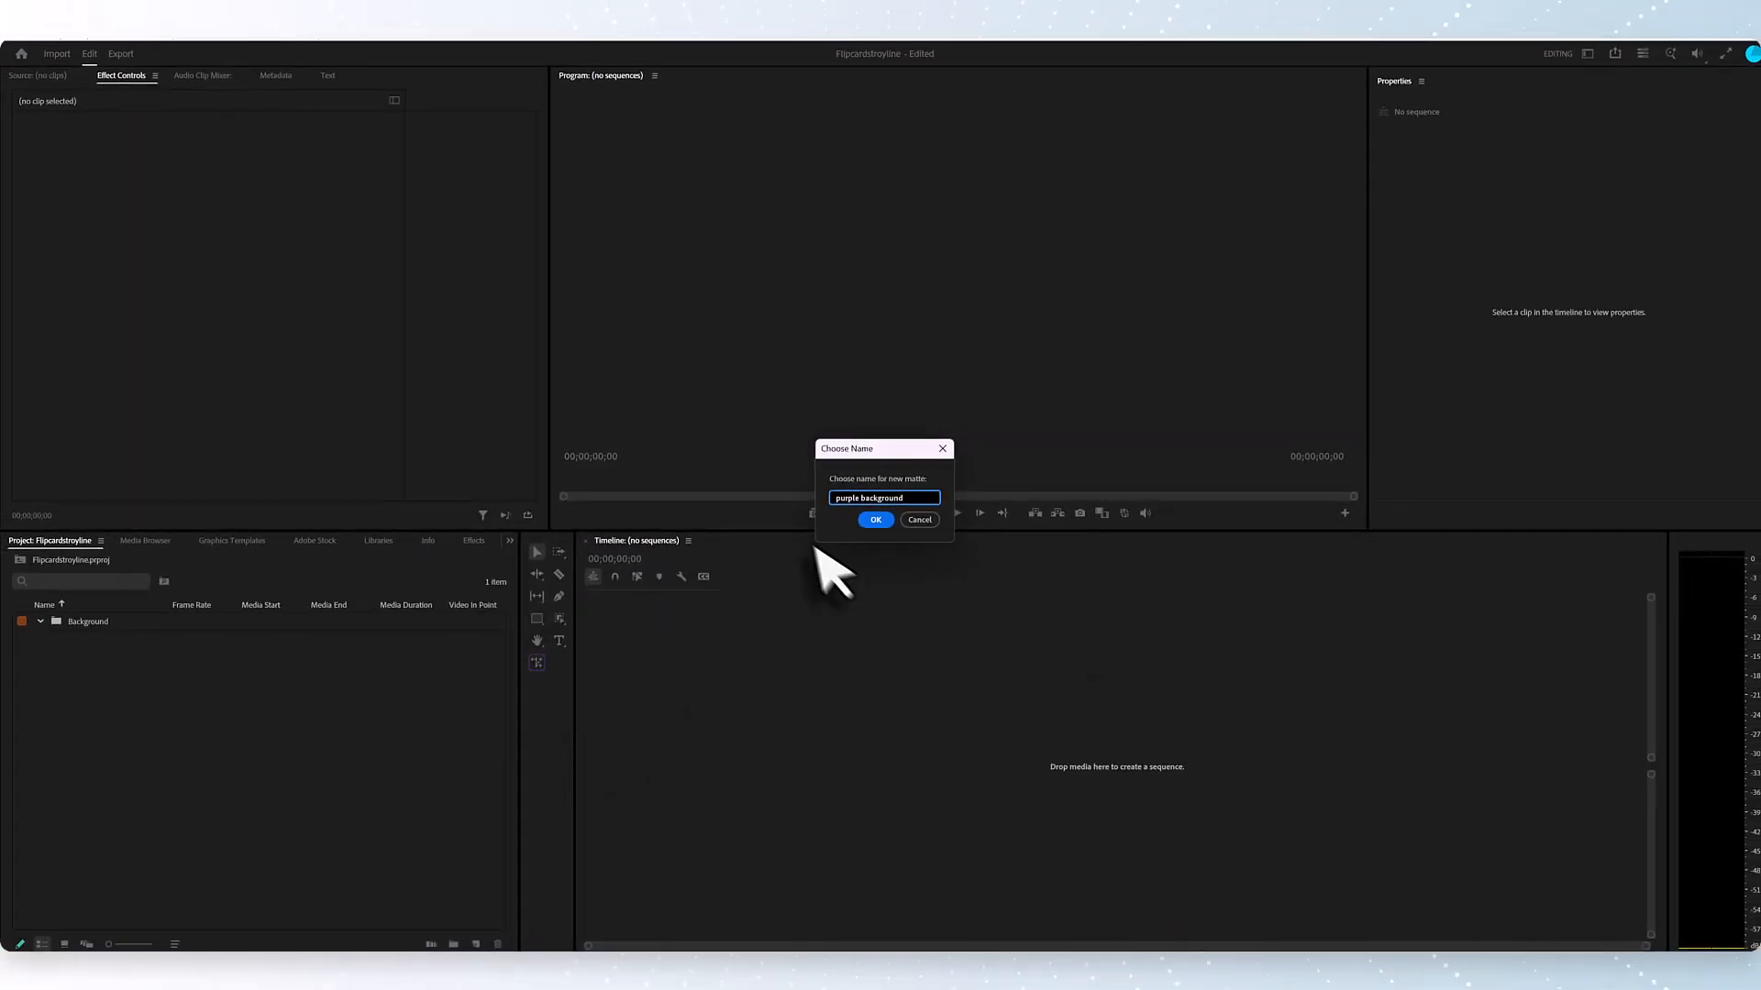
left_click(876, 519)
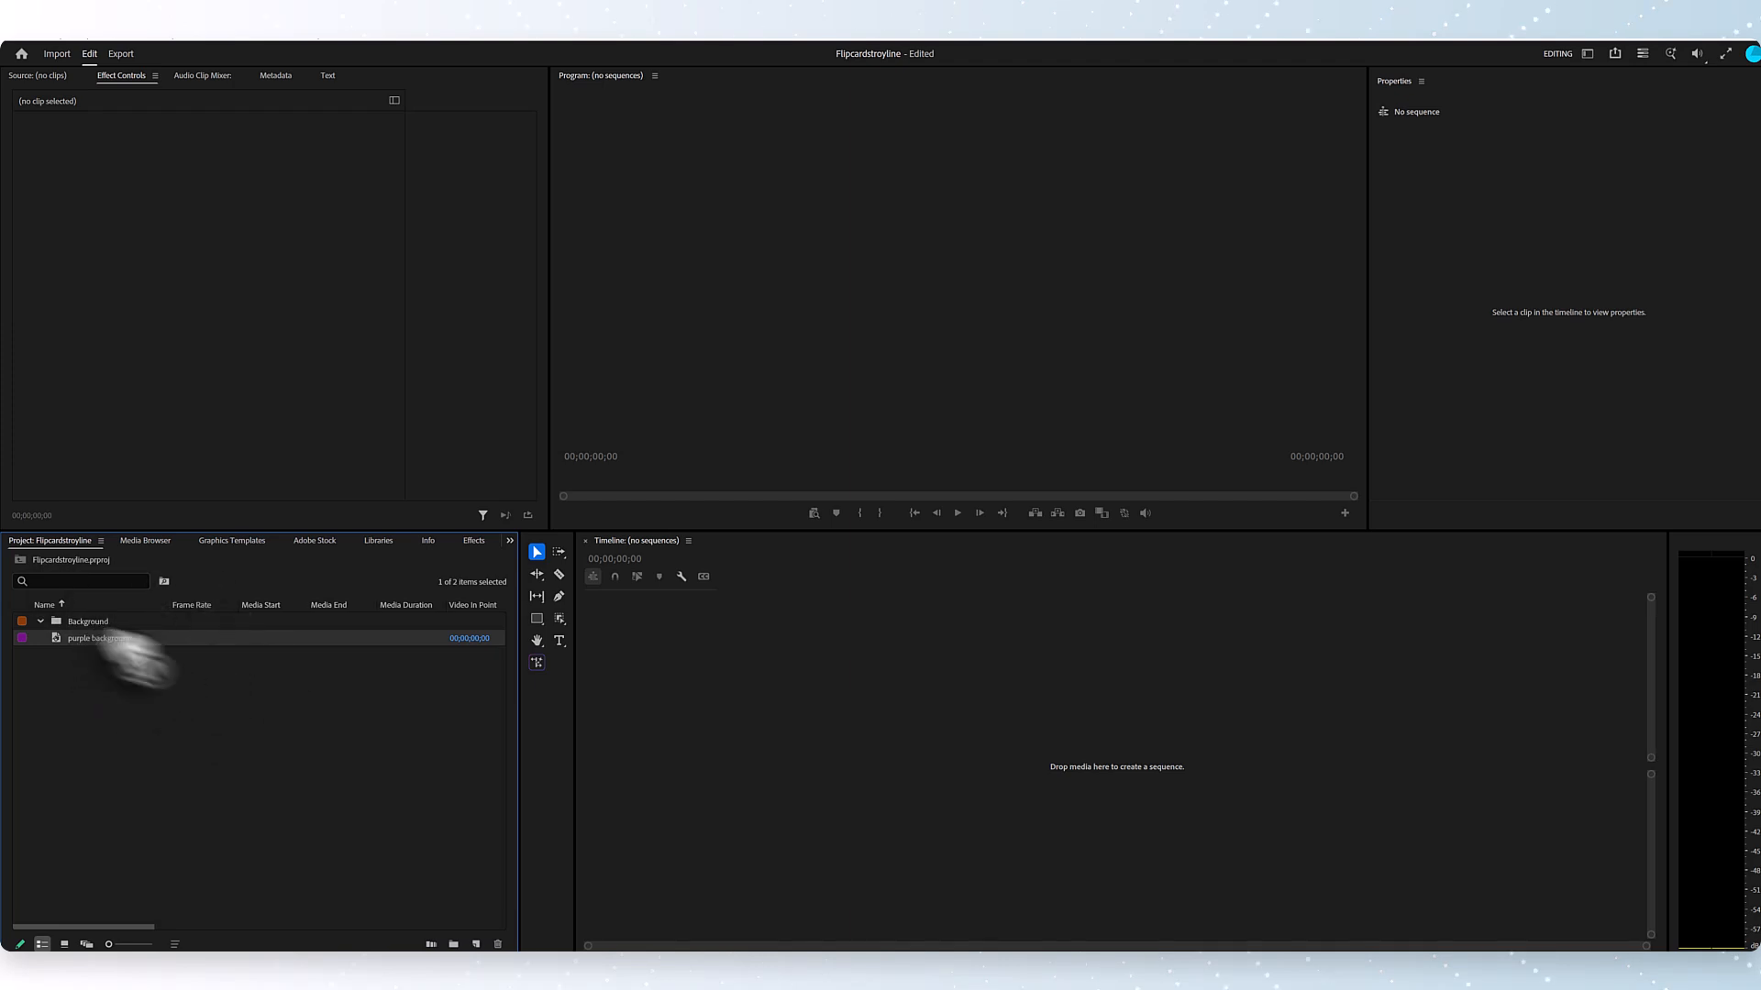
- Create a sequence from the purple background matte and apply the legacy Ramp video effect to its clip
left_click_drag(133, 655, 683, 679)
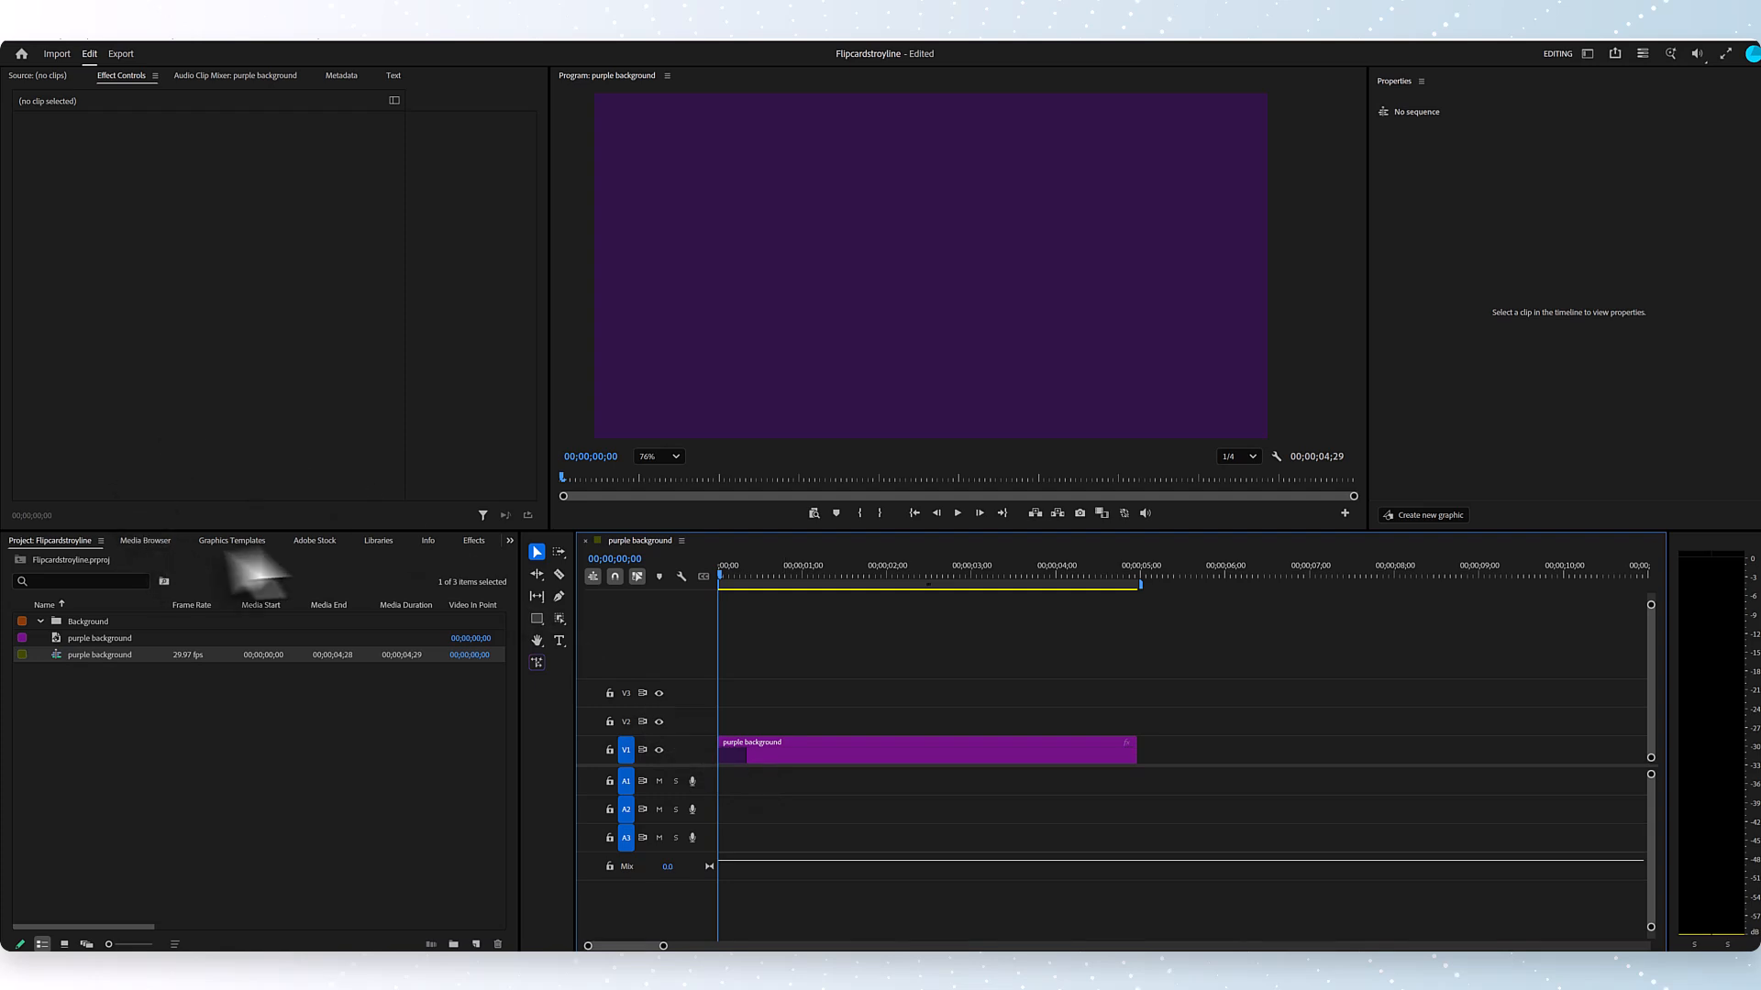
left_click(789, 757)
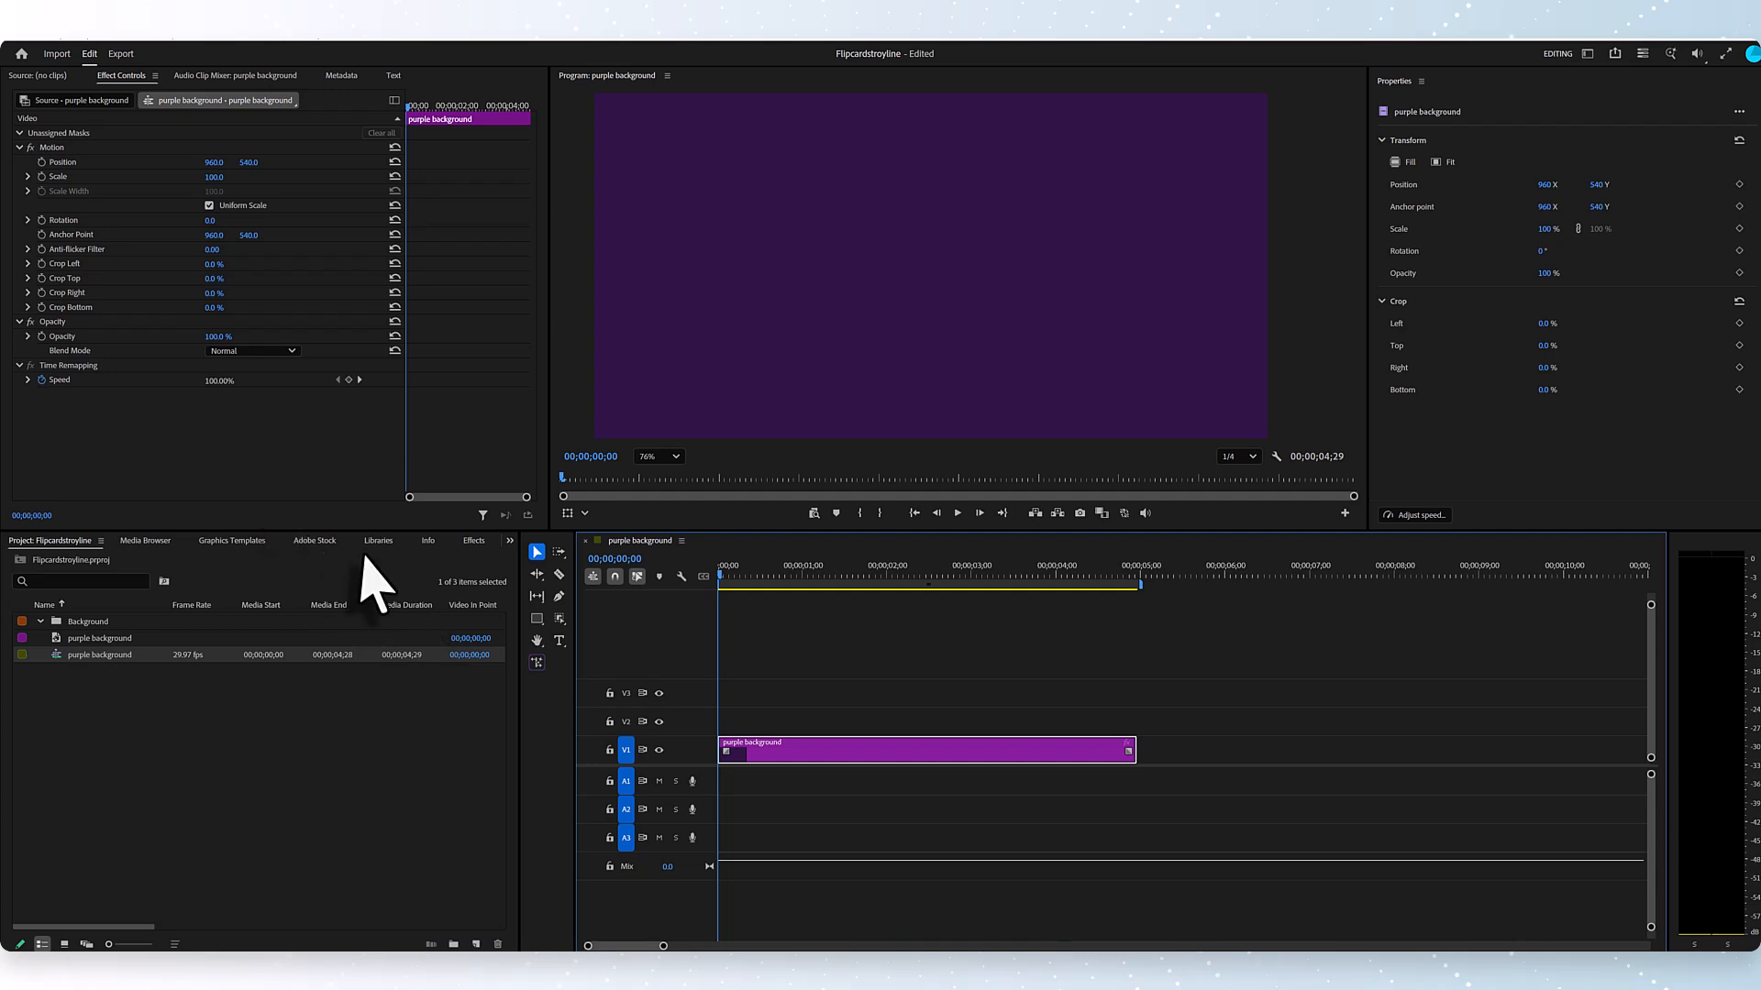
left_click(569, 648)
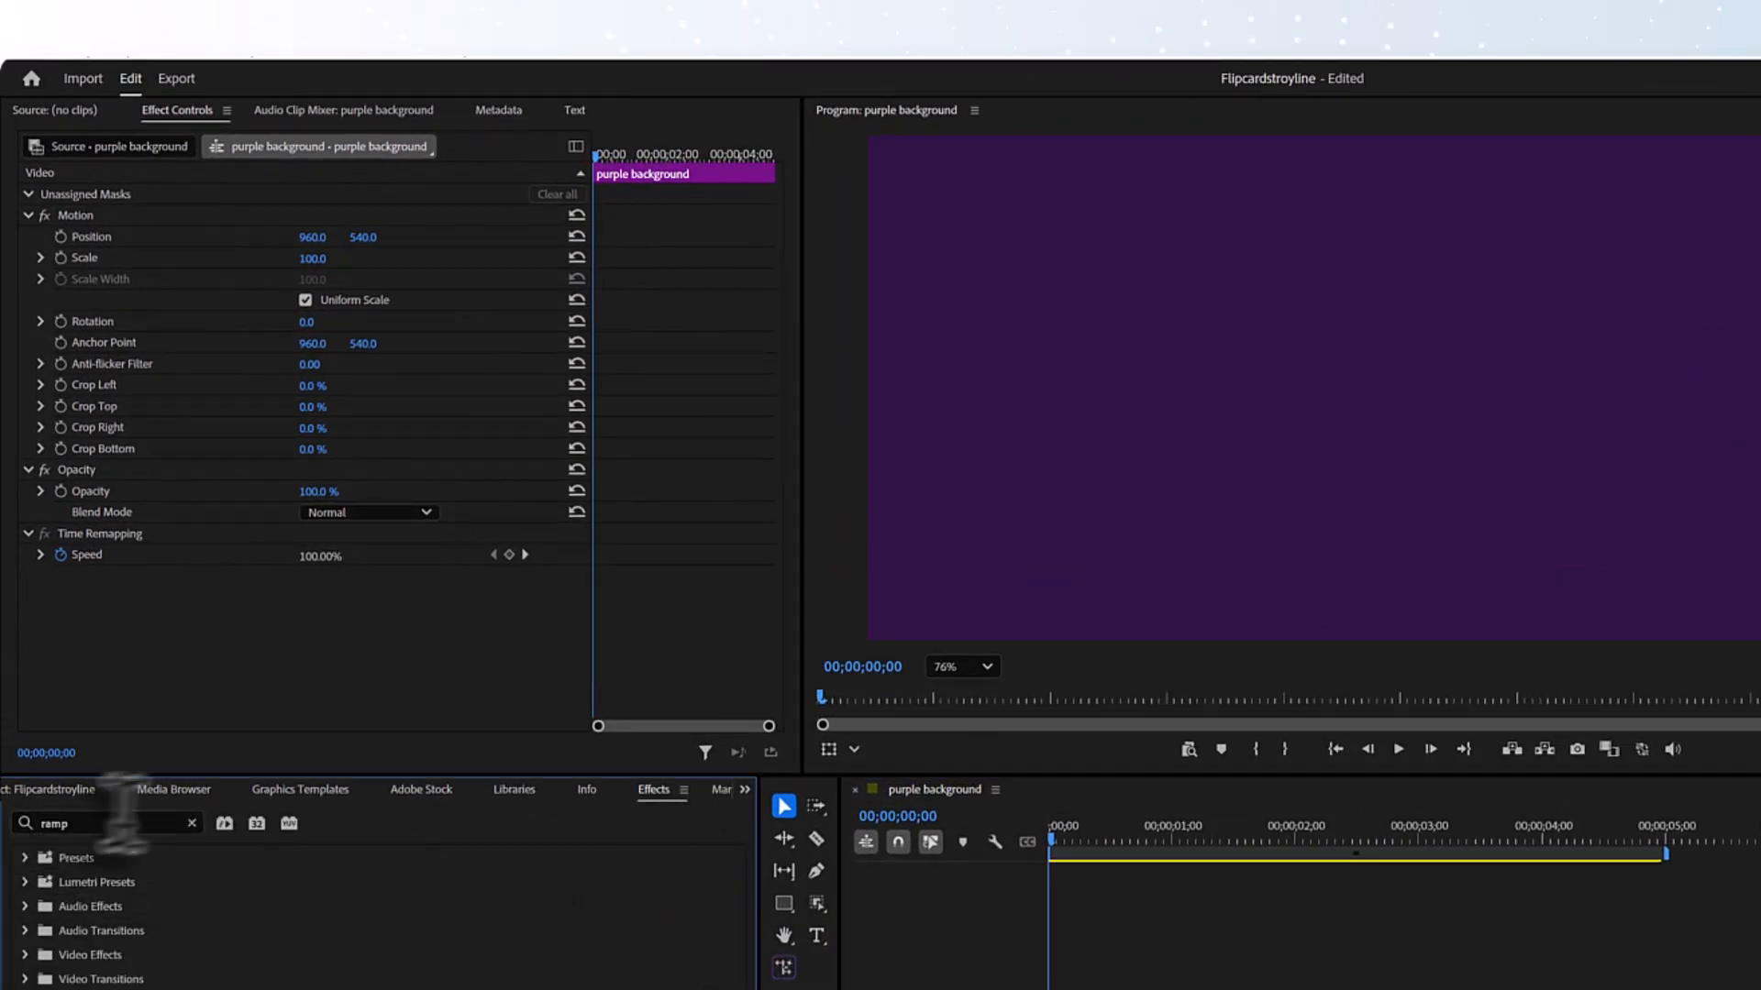
left_click(87, 822)
type("ramp")
double_click(92, 823)
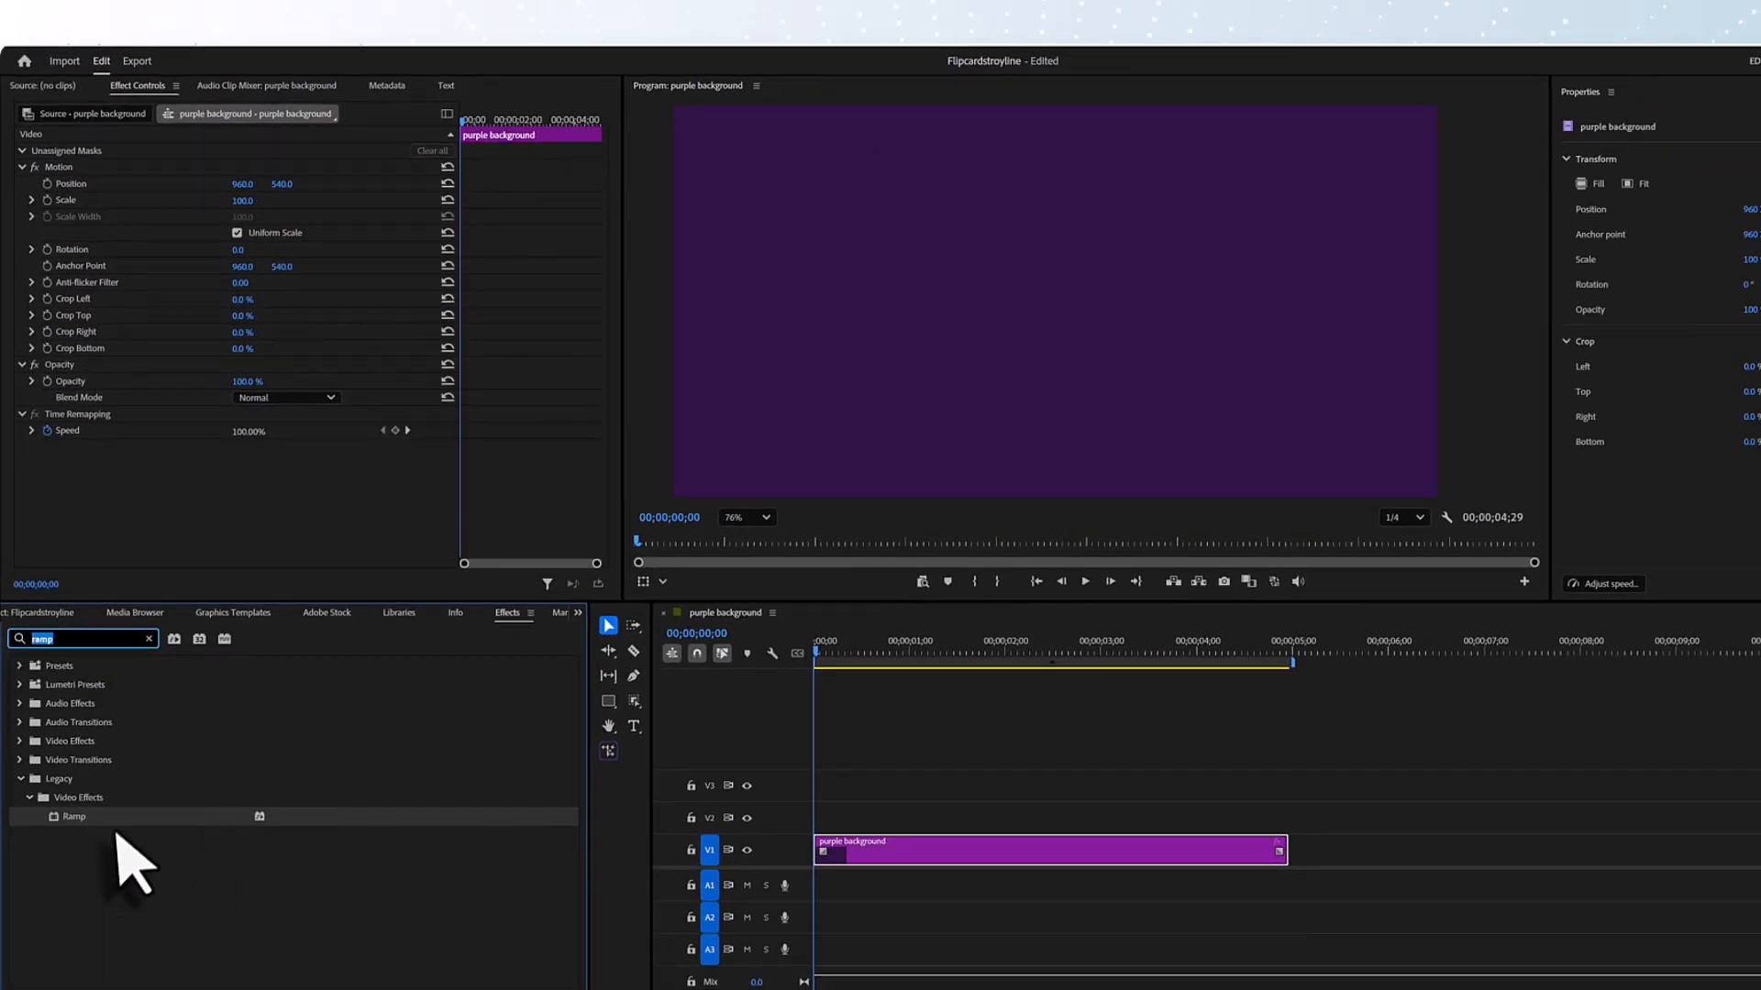
left_click_drag(114, 819, 959, 888)
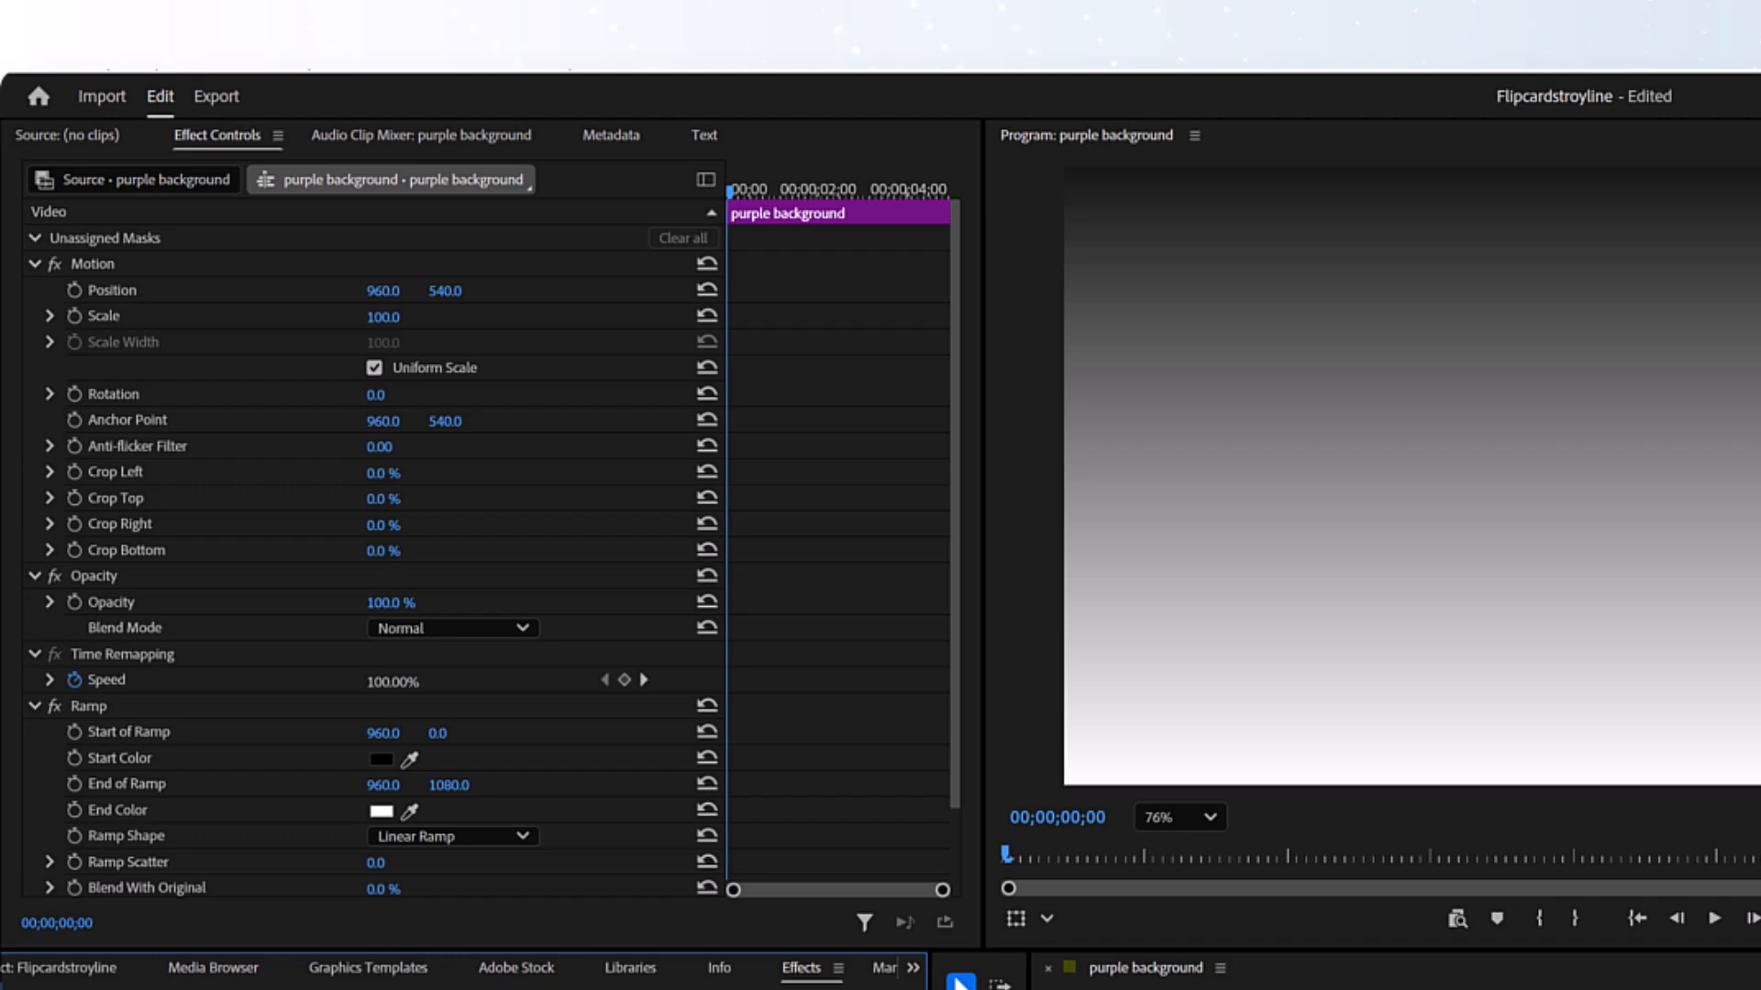
- Set the Ramp effect's shape to Radial Ramp and its start color to 3D1B55
left_click(506, 838)
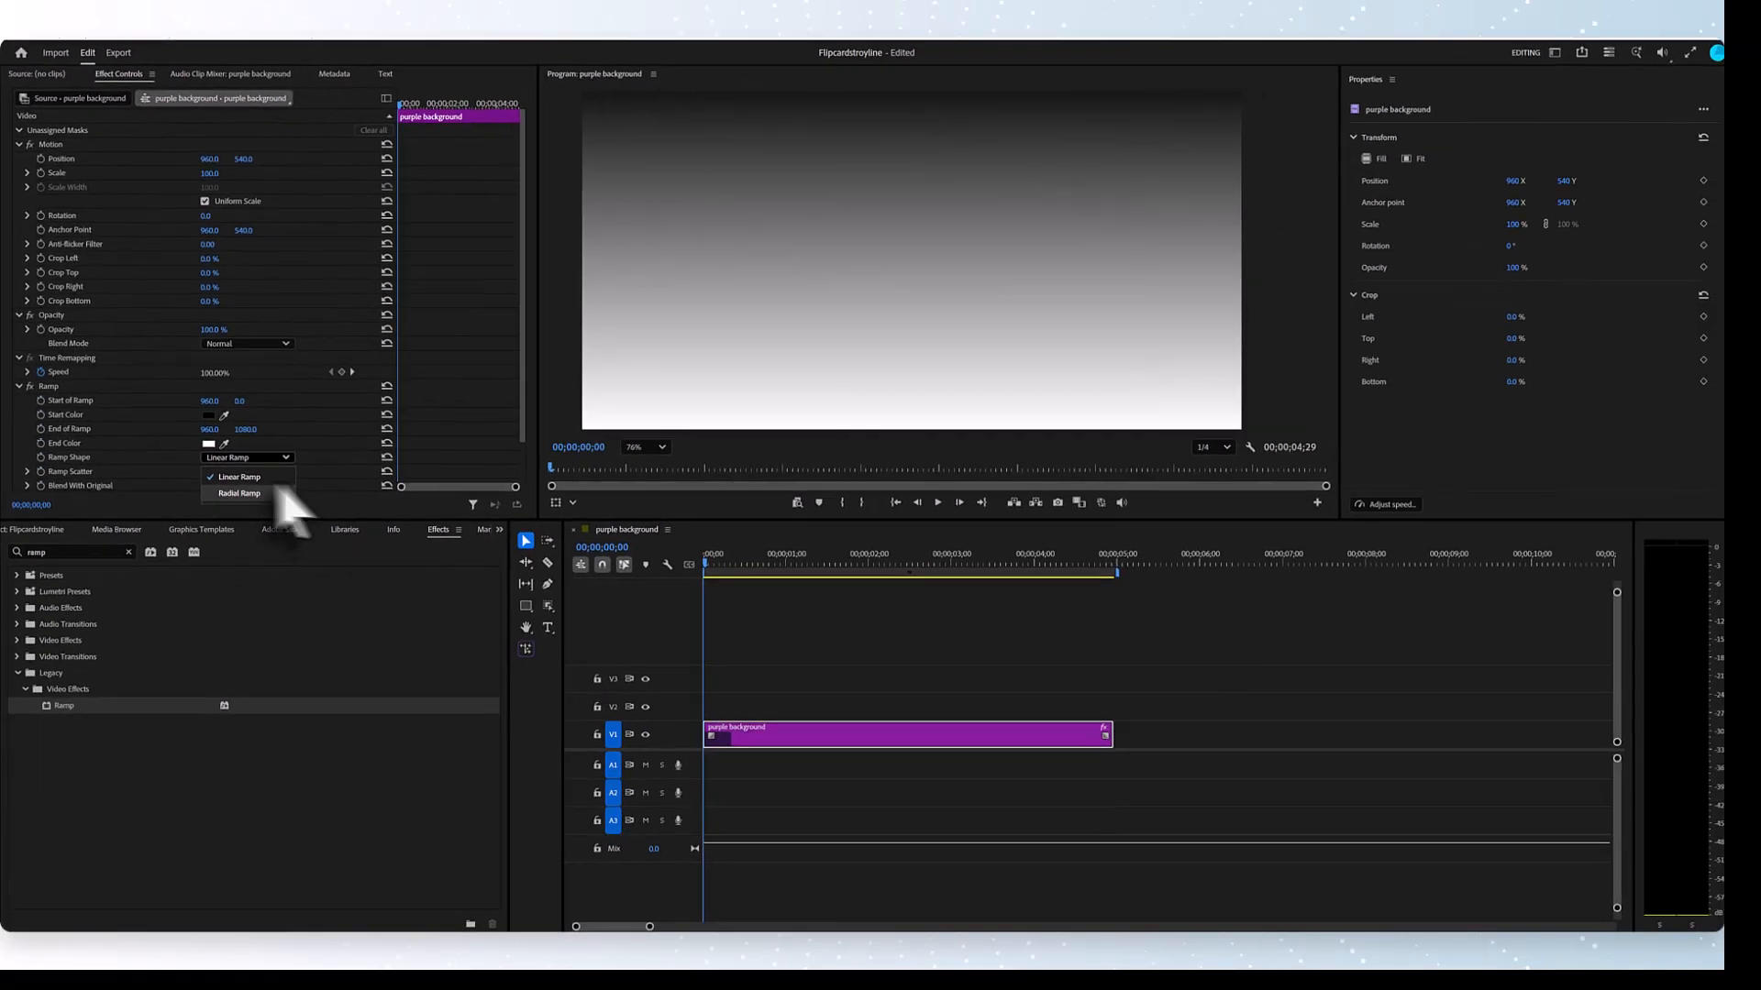
left_click(283, 491)
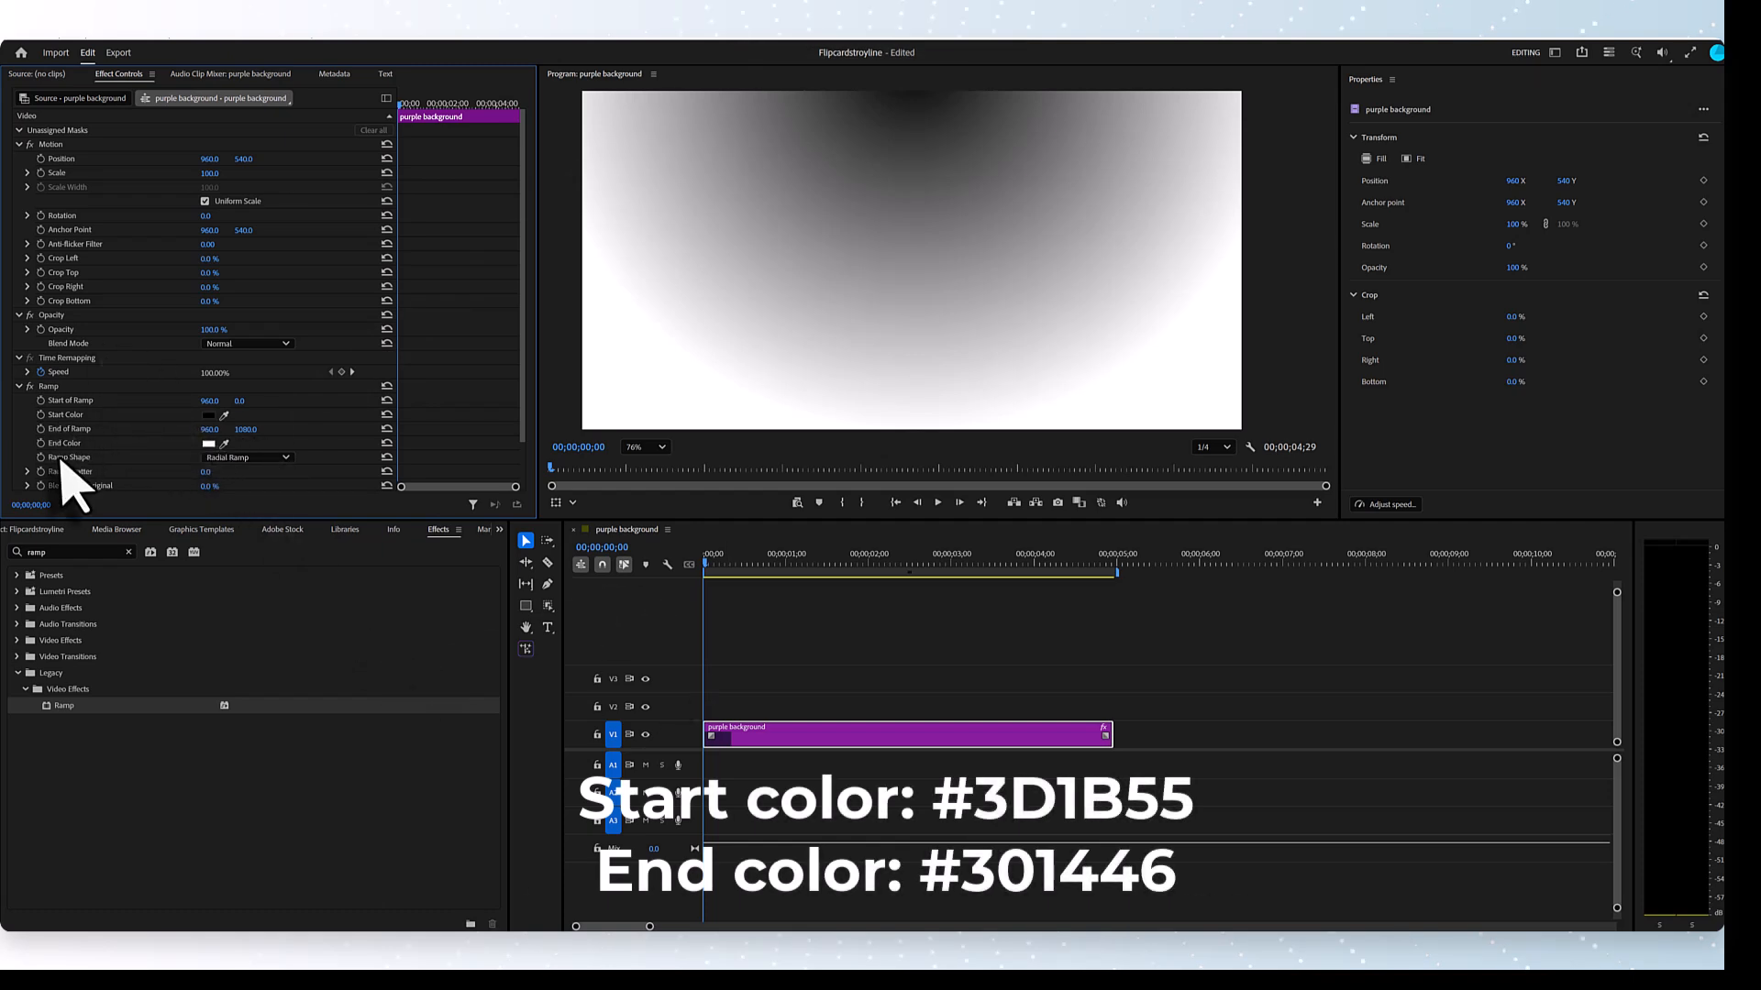
left_click(205, 417)
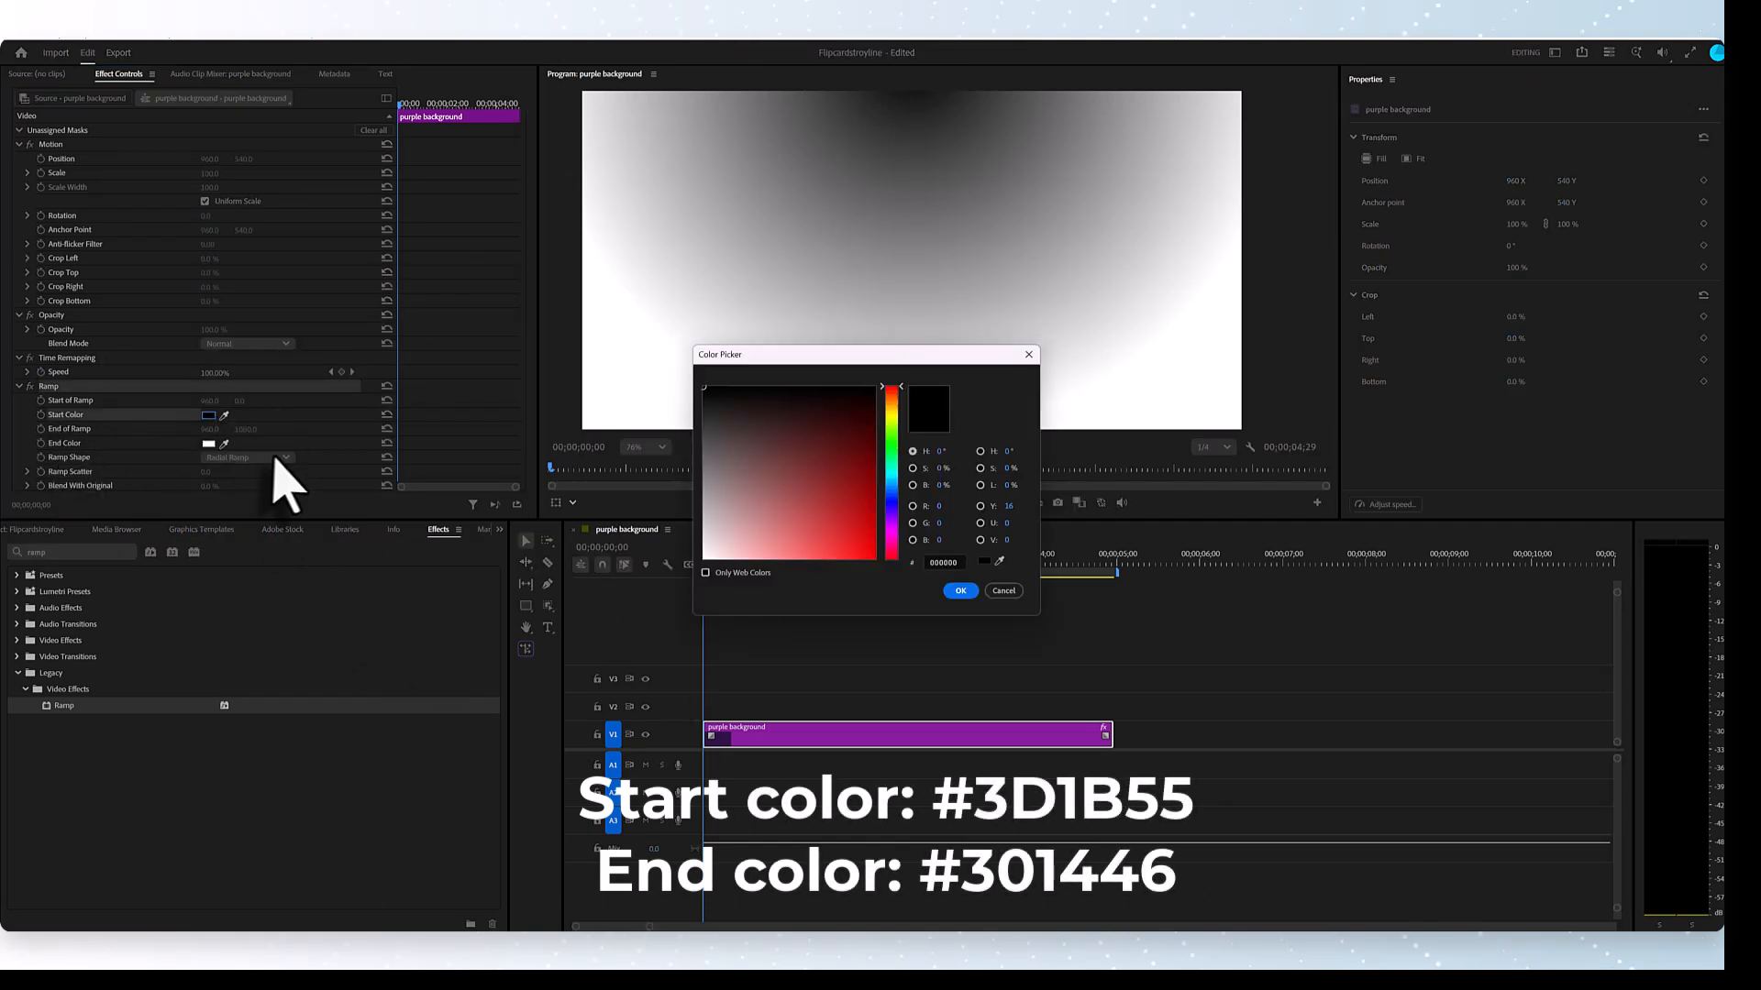
left_click(946, 561)
type("3")
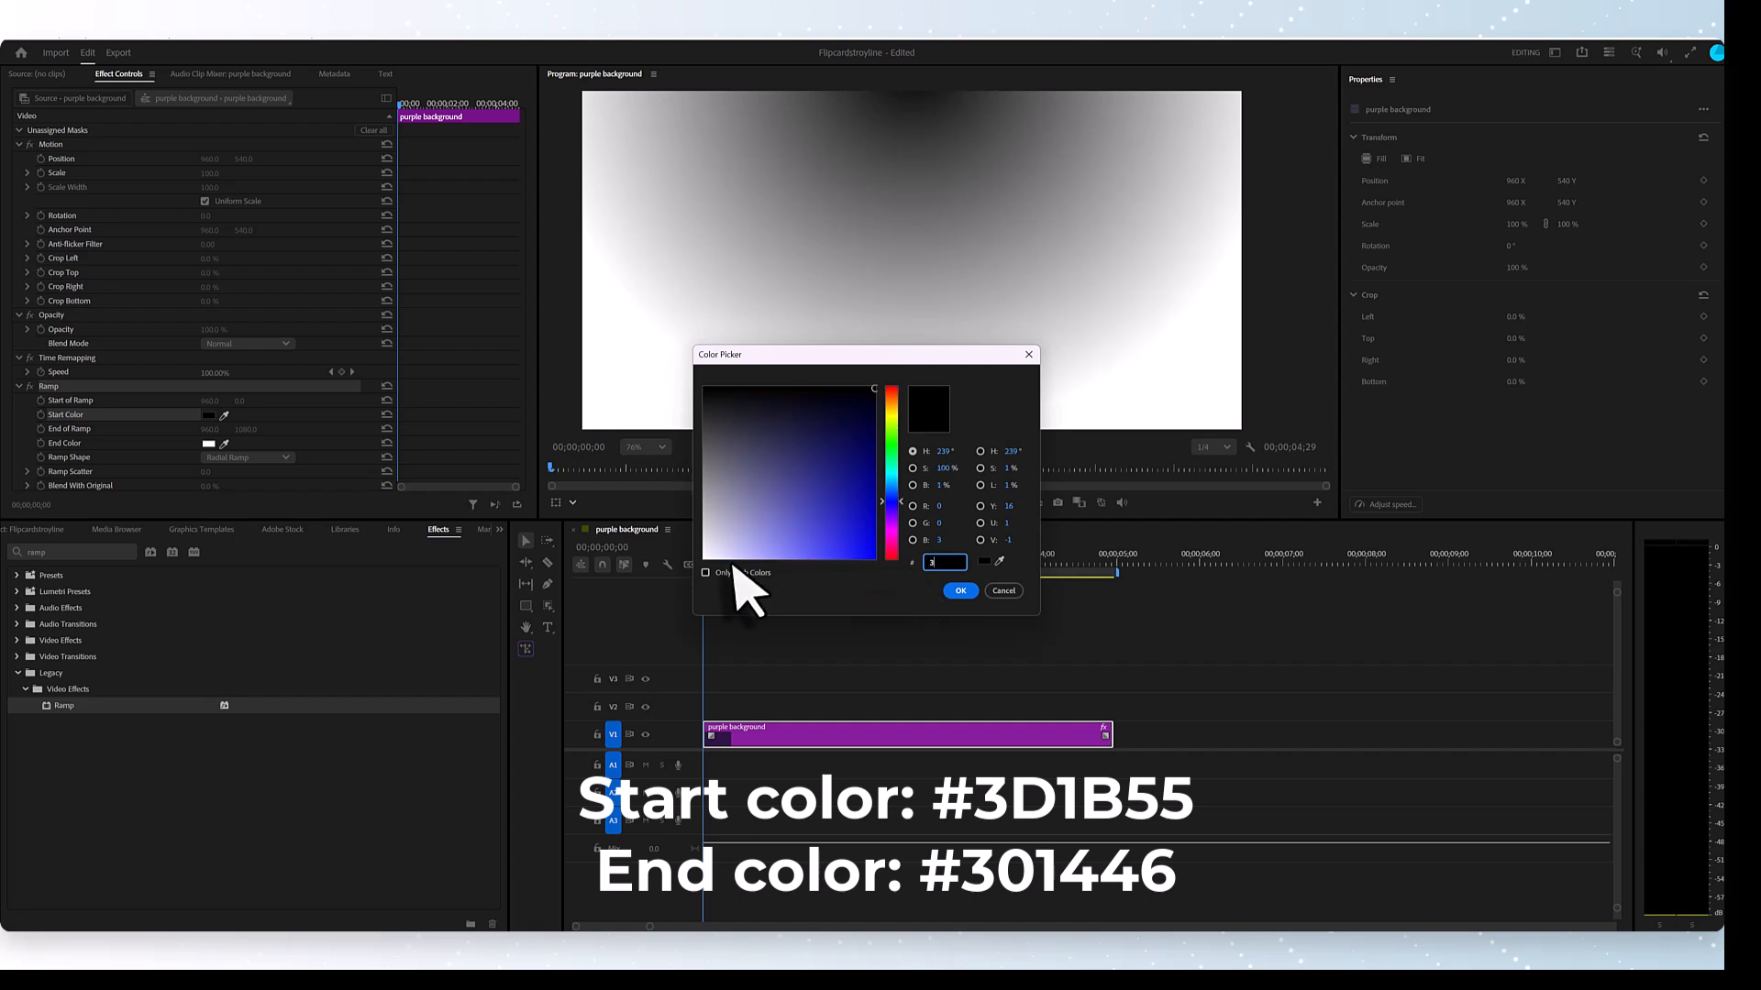
type("d1B")
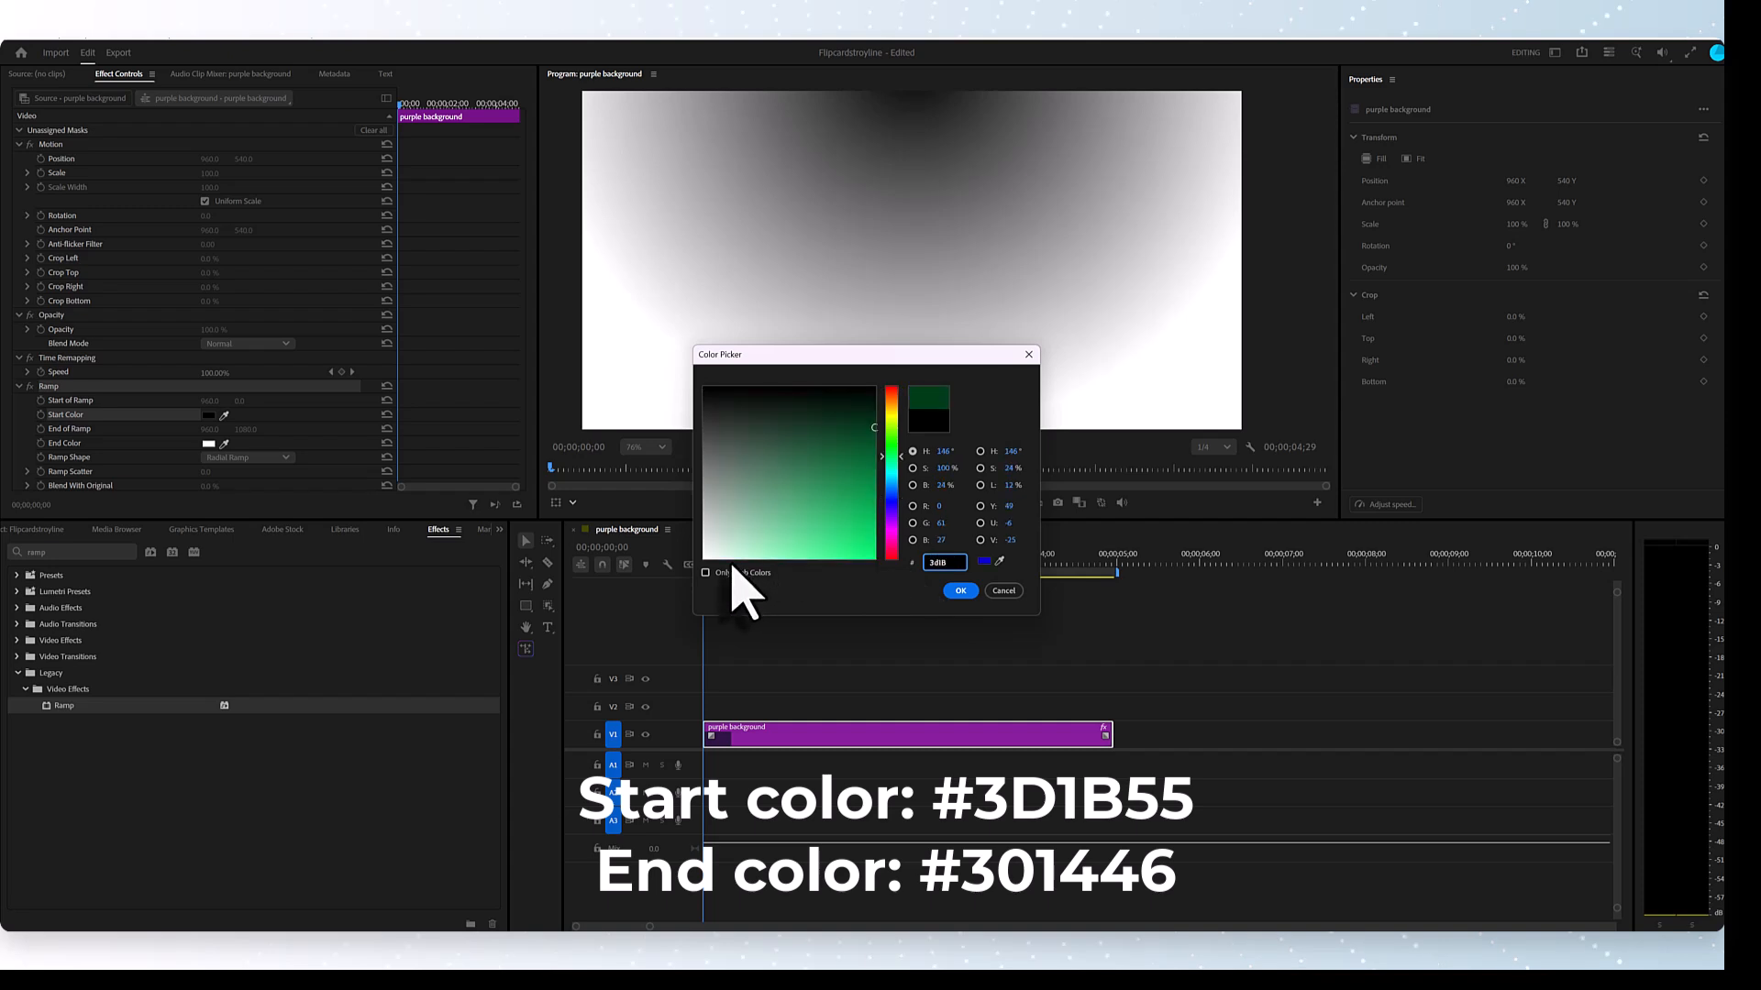
type("55")
left_click(960, 590)
- Set the Ramp effect's end color to 301446
left_click(210, 444)
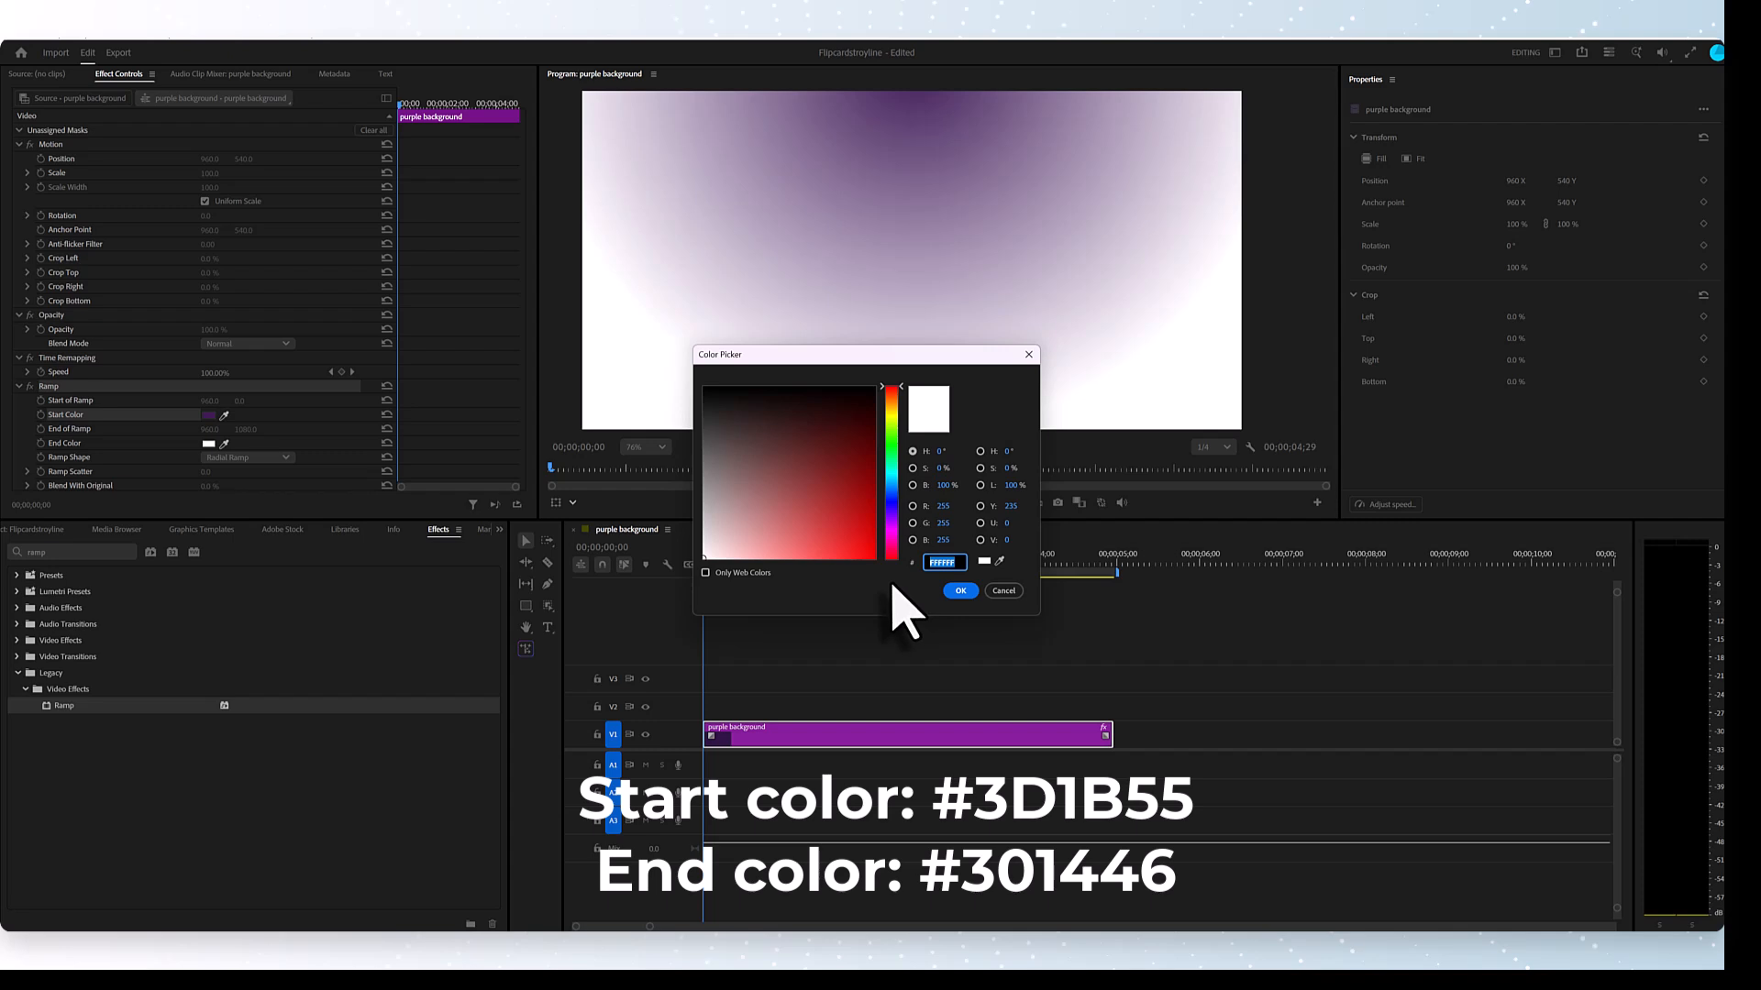
type("30144")
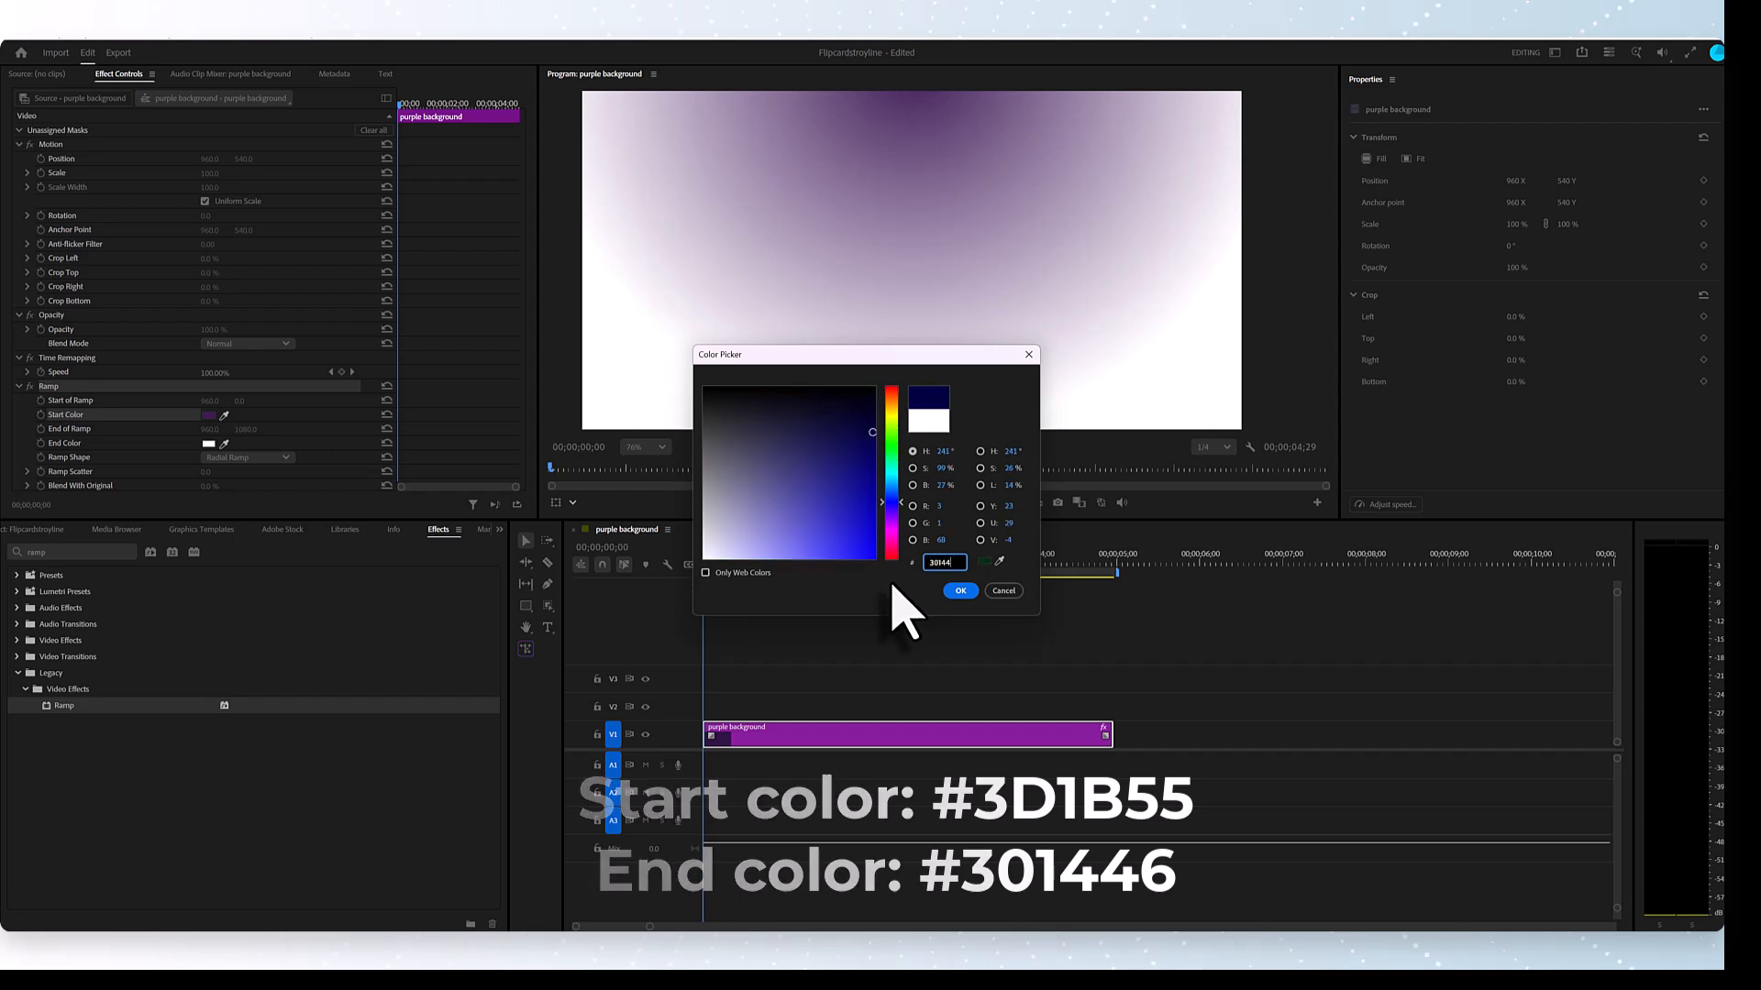
type("6")
left_click(960, 591)
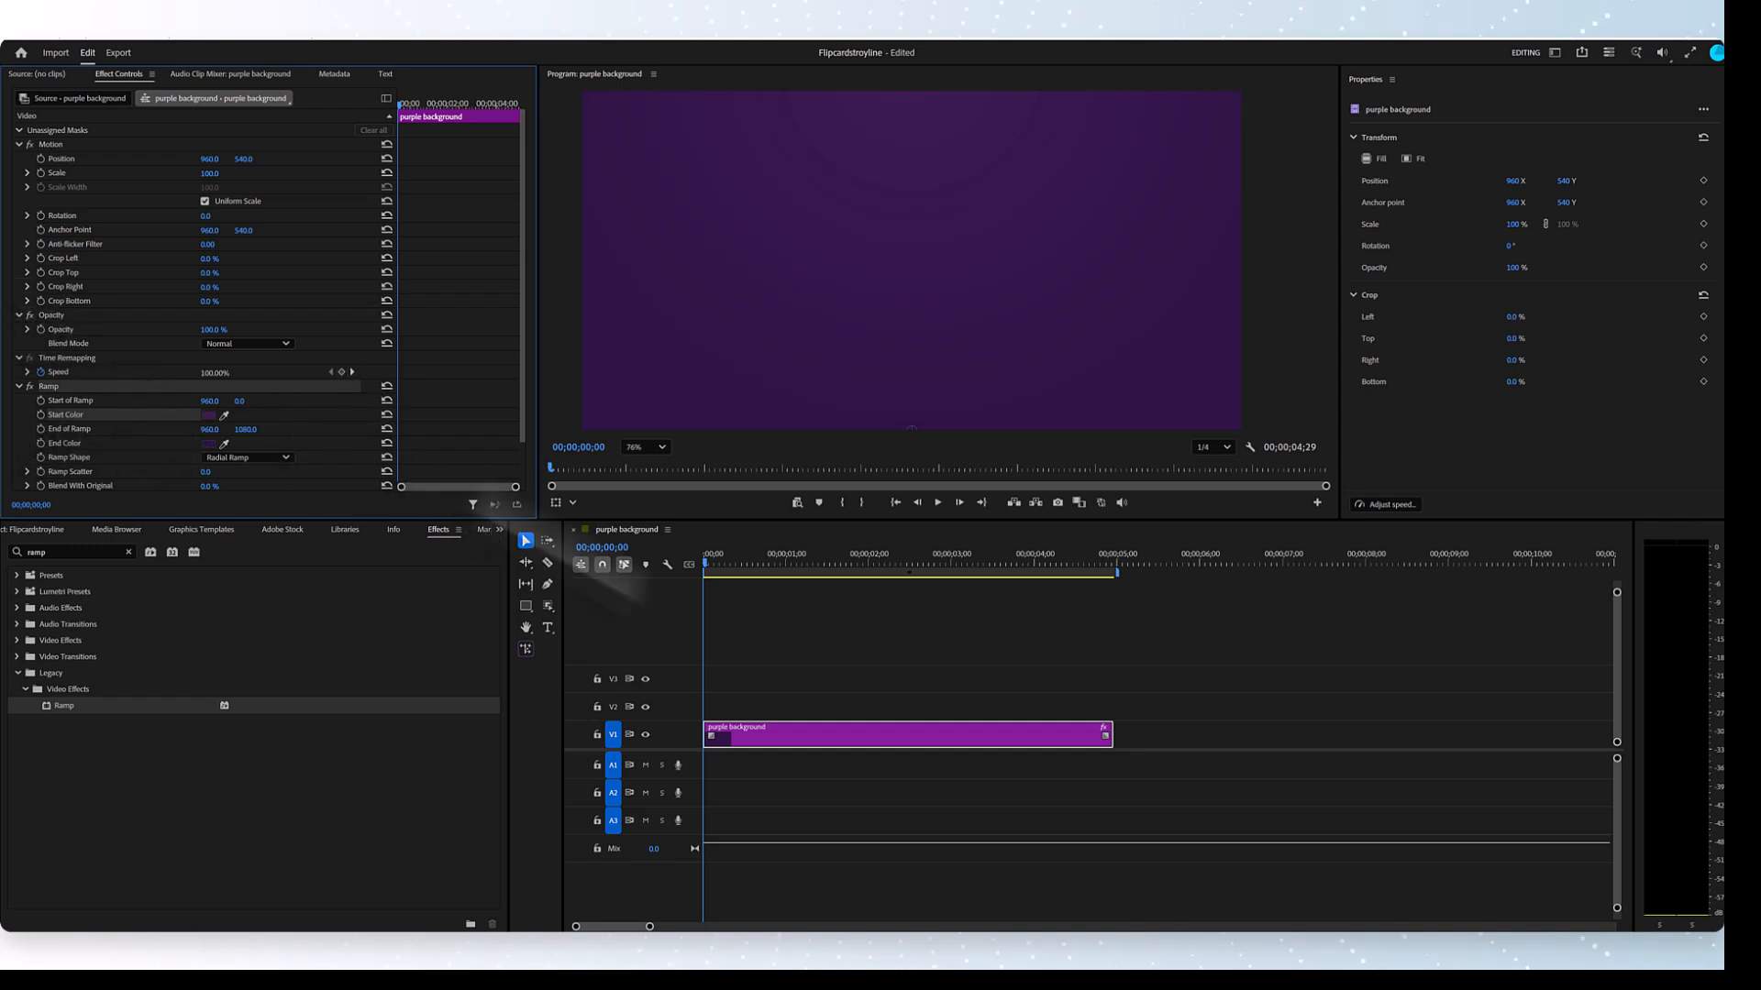
- Set the Start of Ramp horizontal value to 100 and turn on its keyframing at the start of the clip
left_click(873, 740)
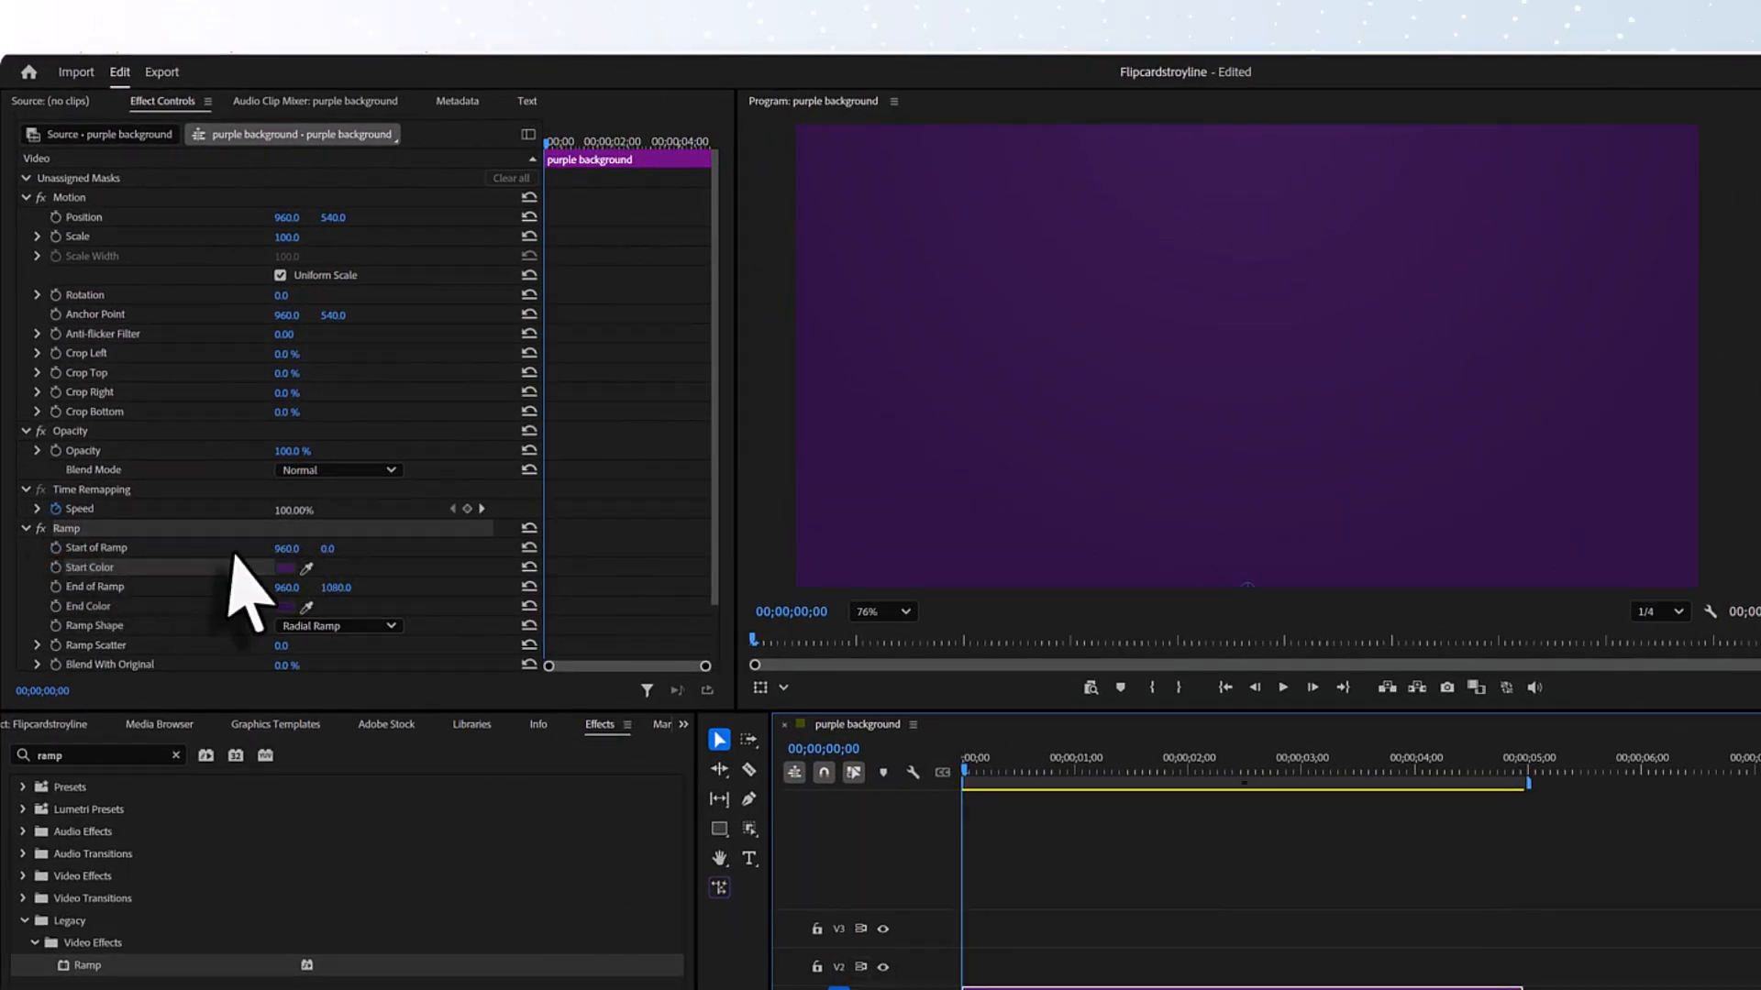
left_click_drag(284, 550, 285, 549)
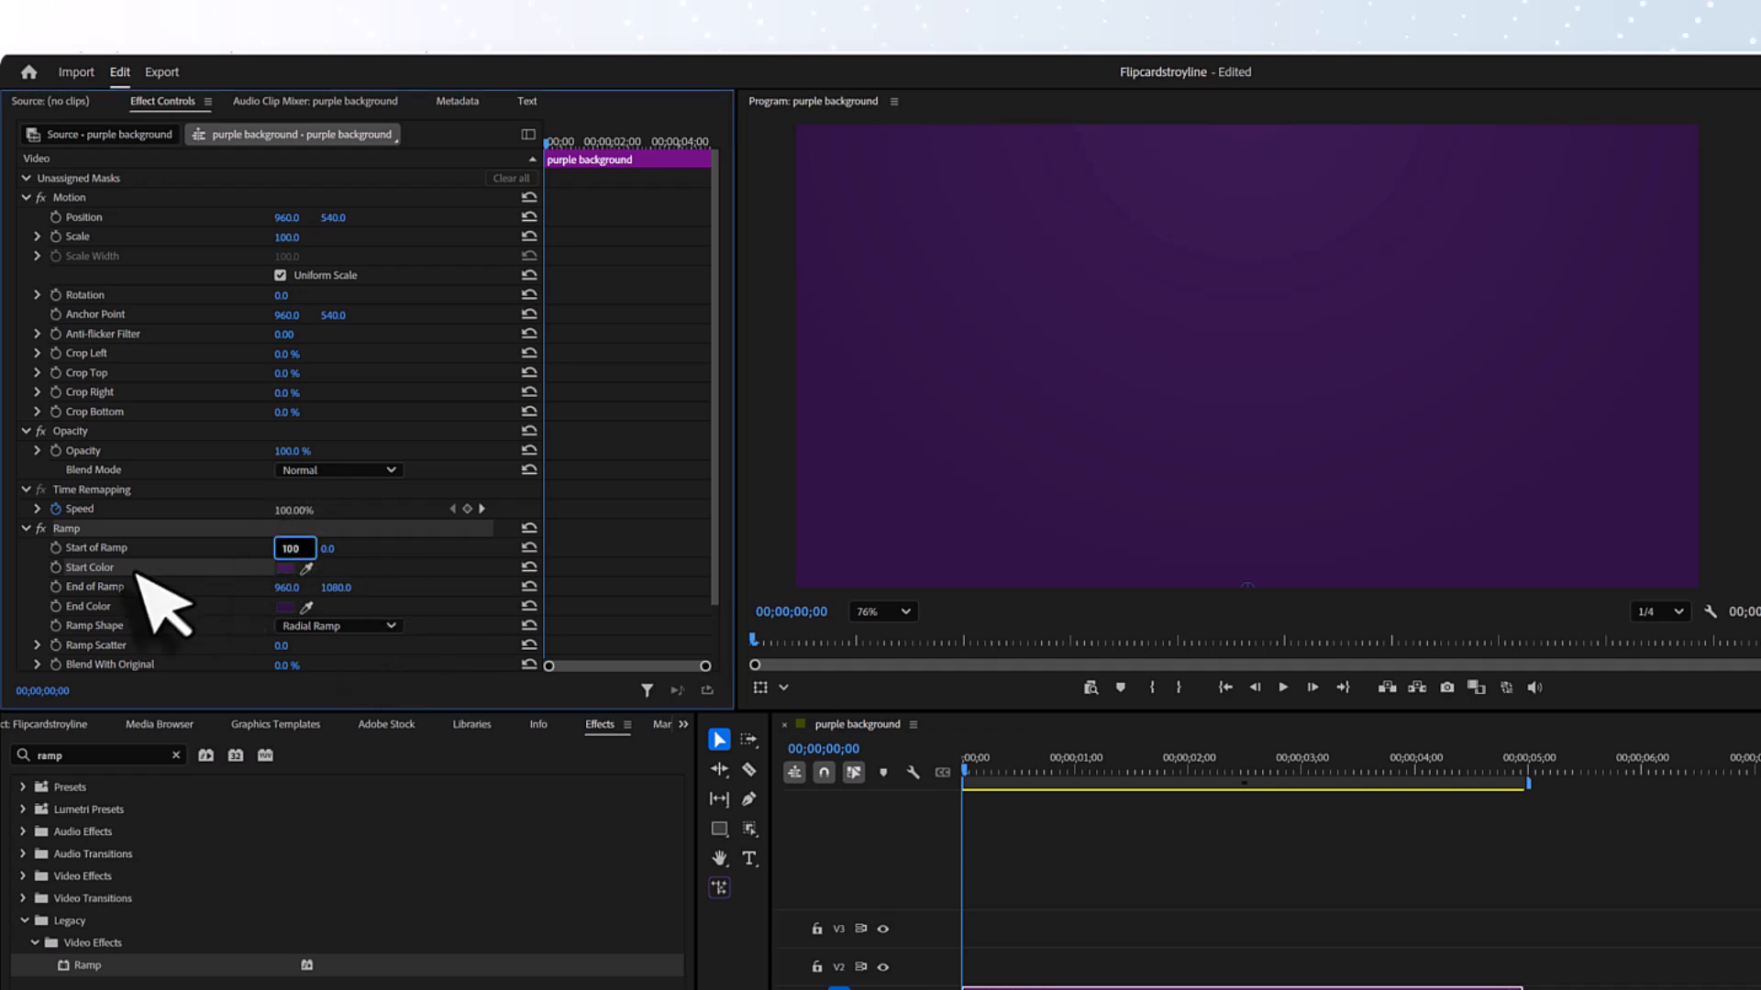
type("100")
left_click(56, 548)
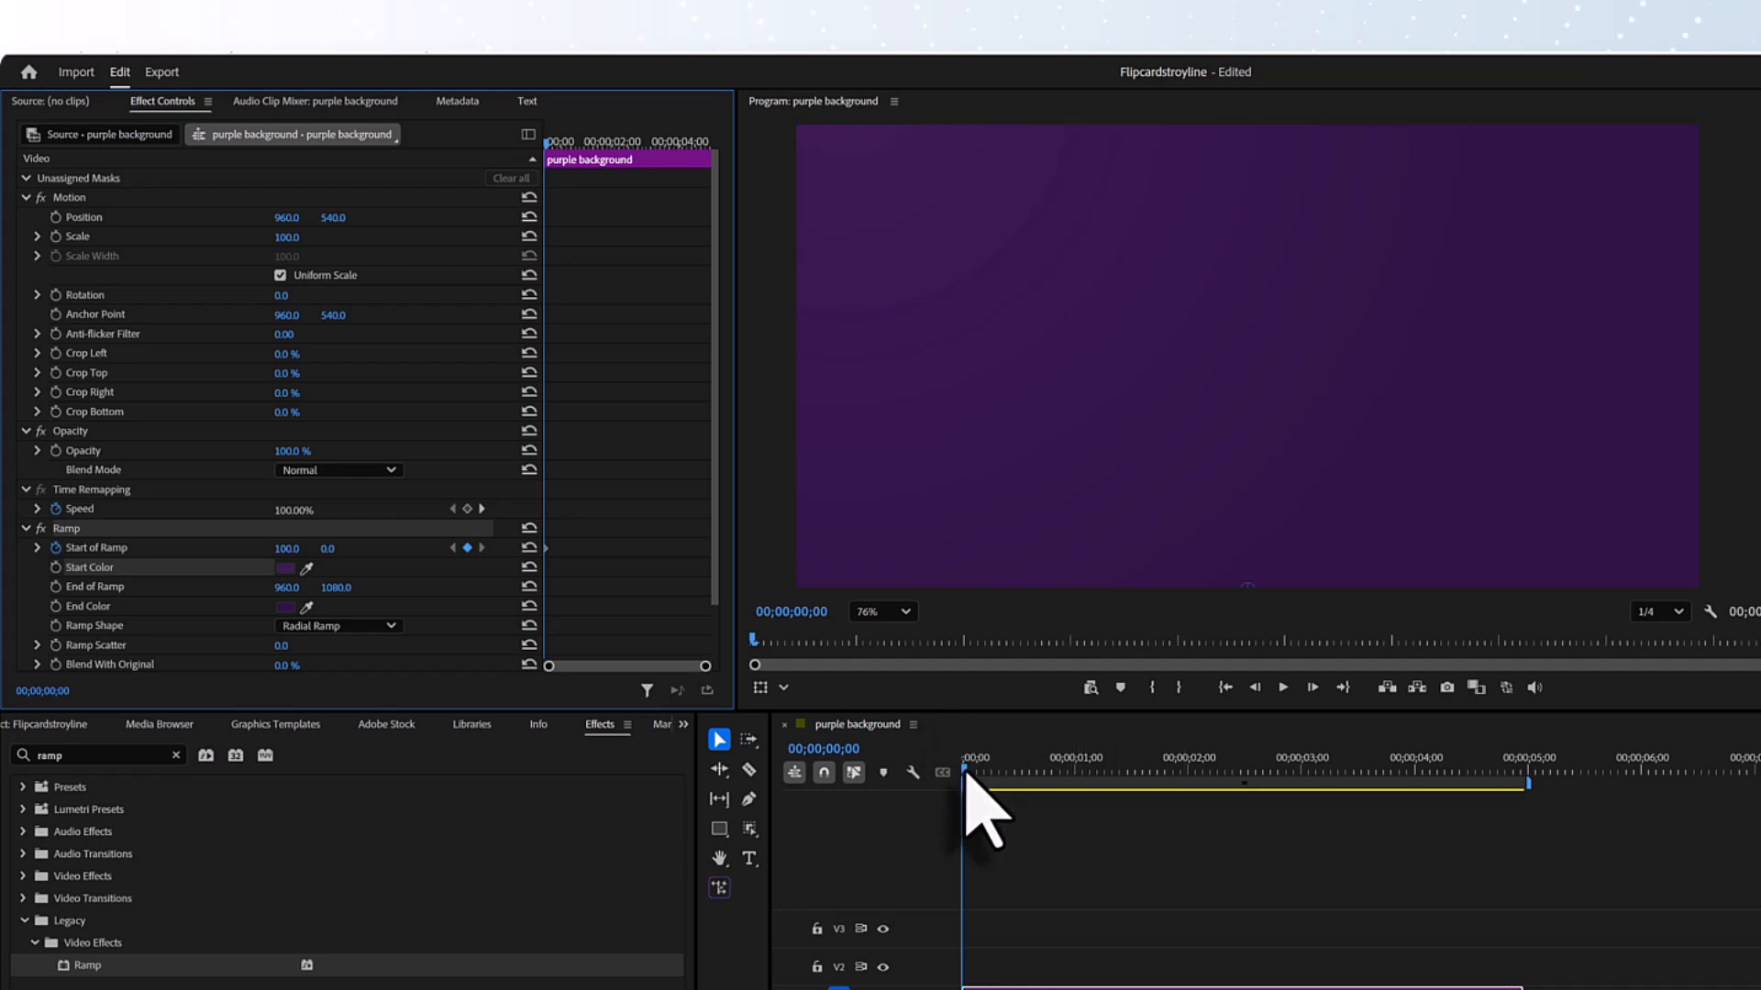
- Keyframe the Start of Ramp horizontal value at 1000 with the playhead at 00;00;01;29
left_click_drag(965, 774, 1189, 775)
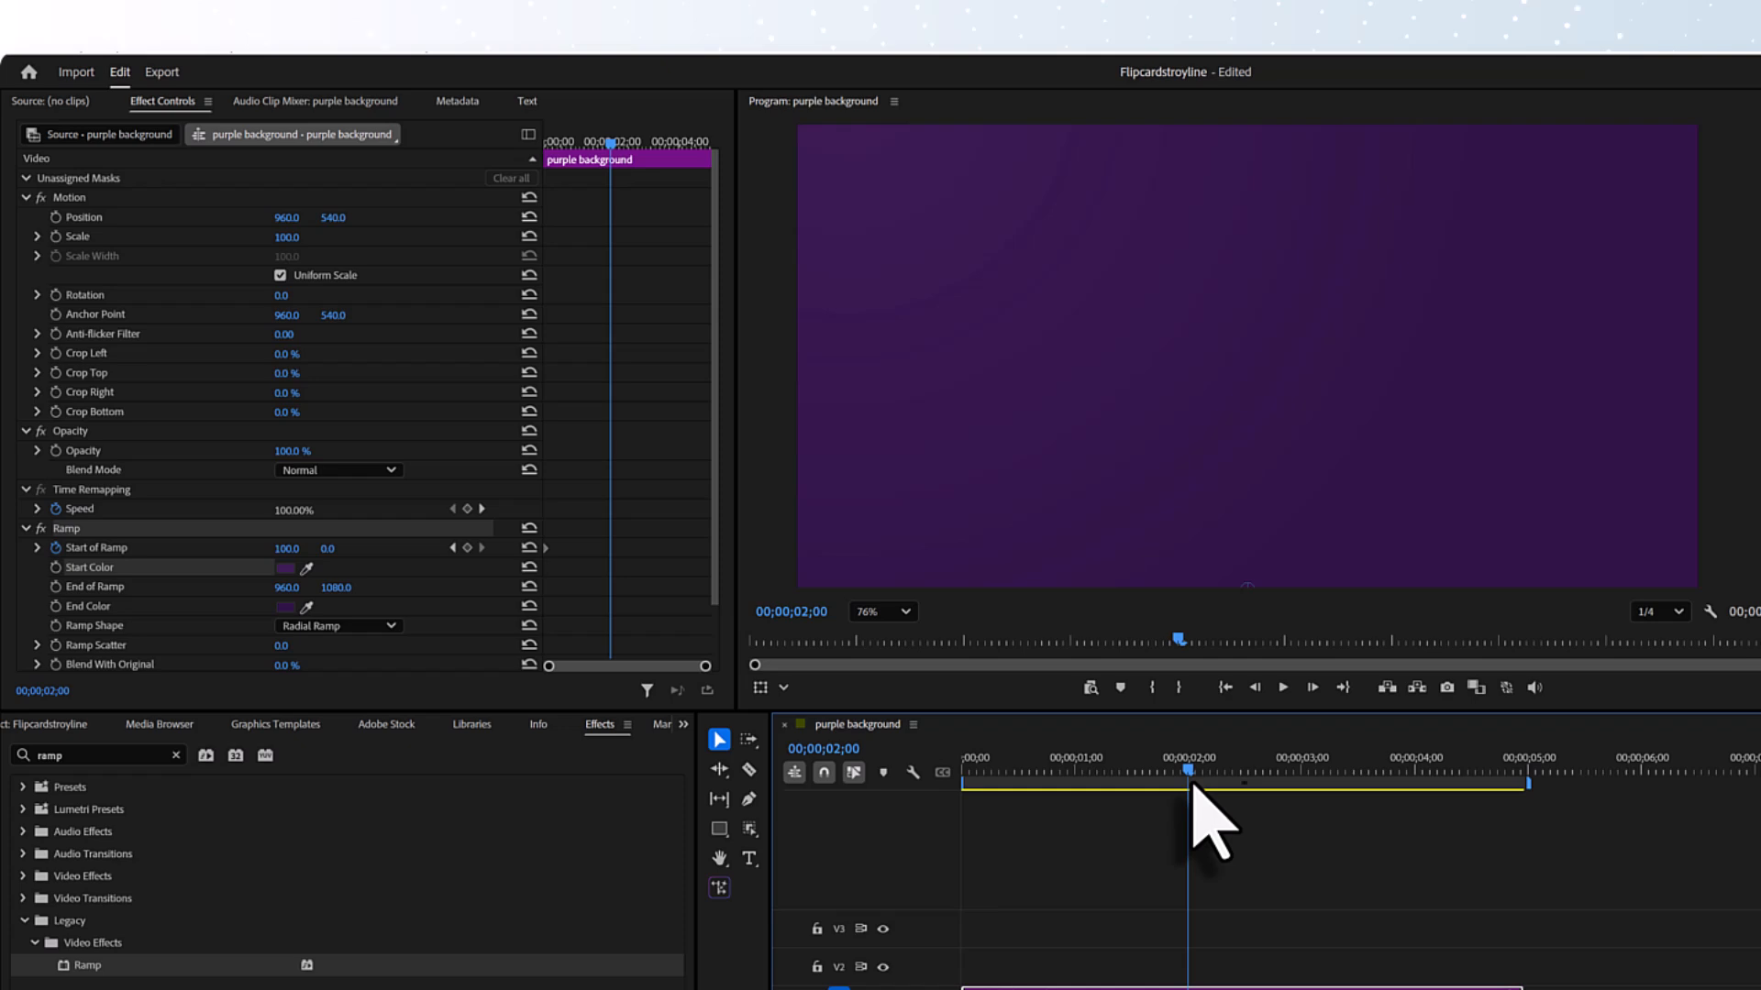
mouse_move(1188, 775)
left_mouse_down()
mouse_move(1199, 807)
mouse_move(1188, 782)
left_mouse_up()
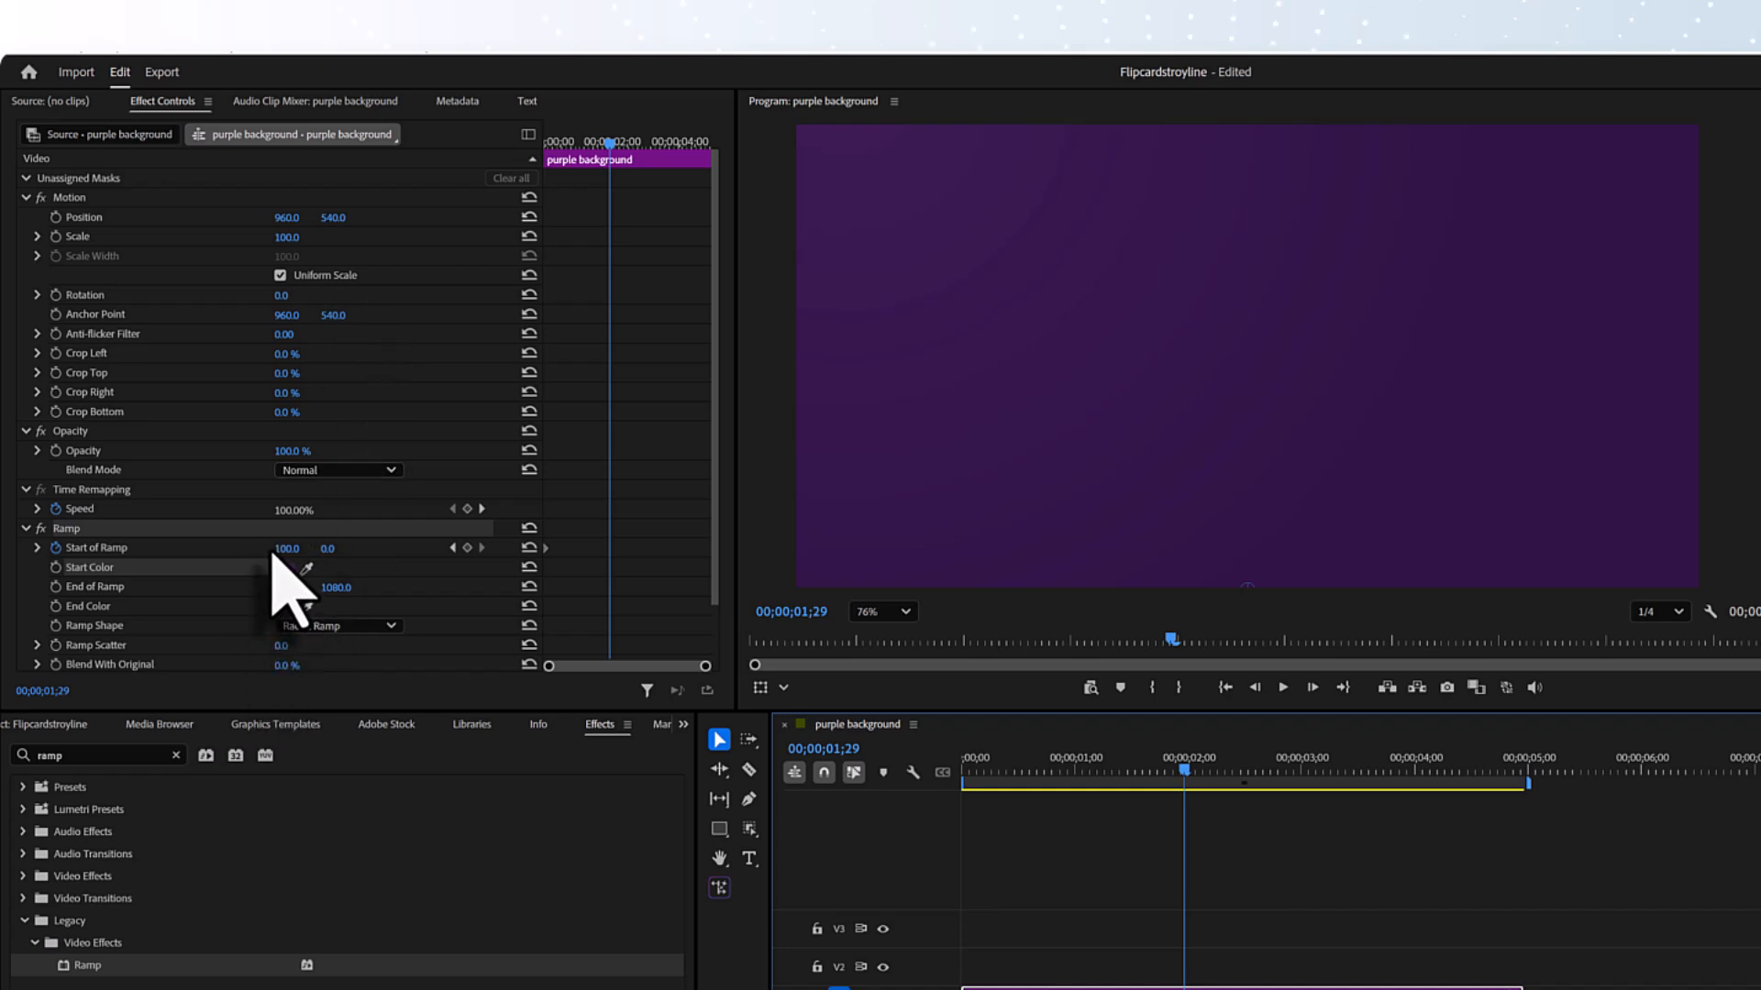
left_click_drag(285, 548, 290, 549)
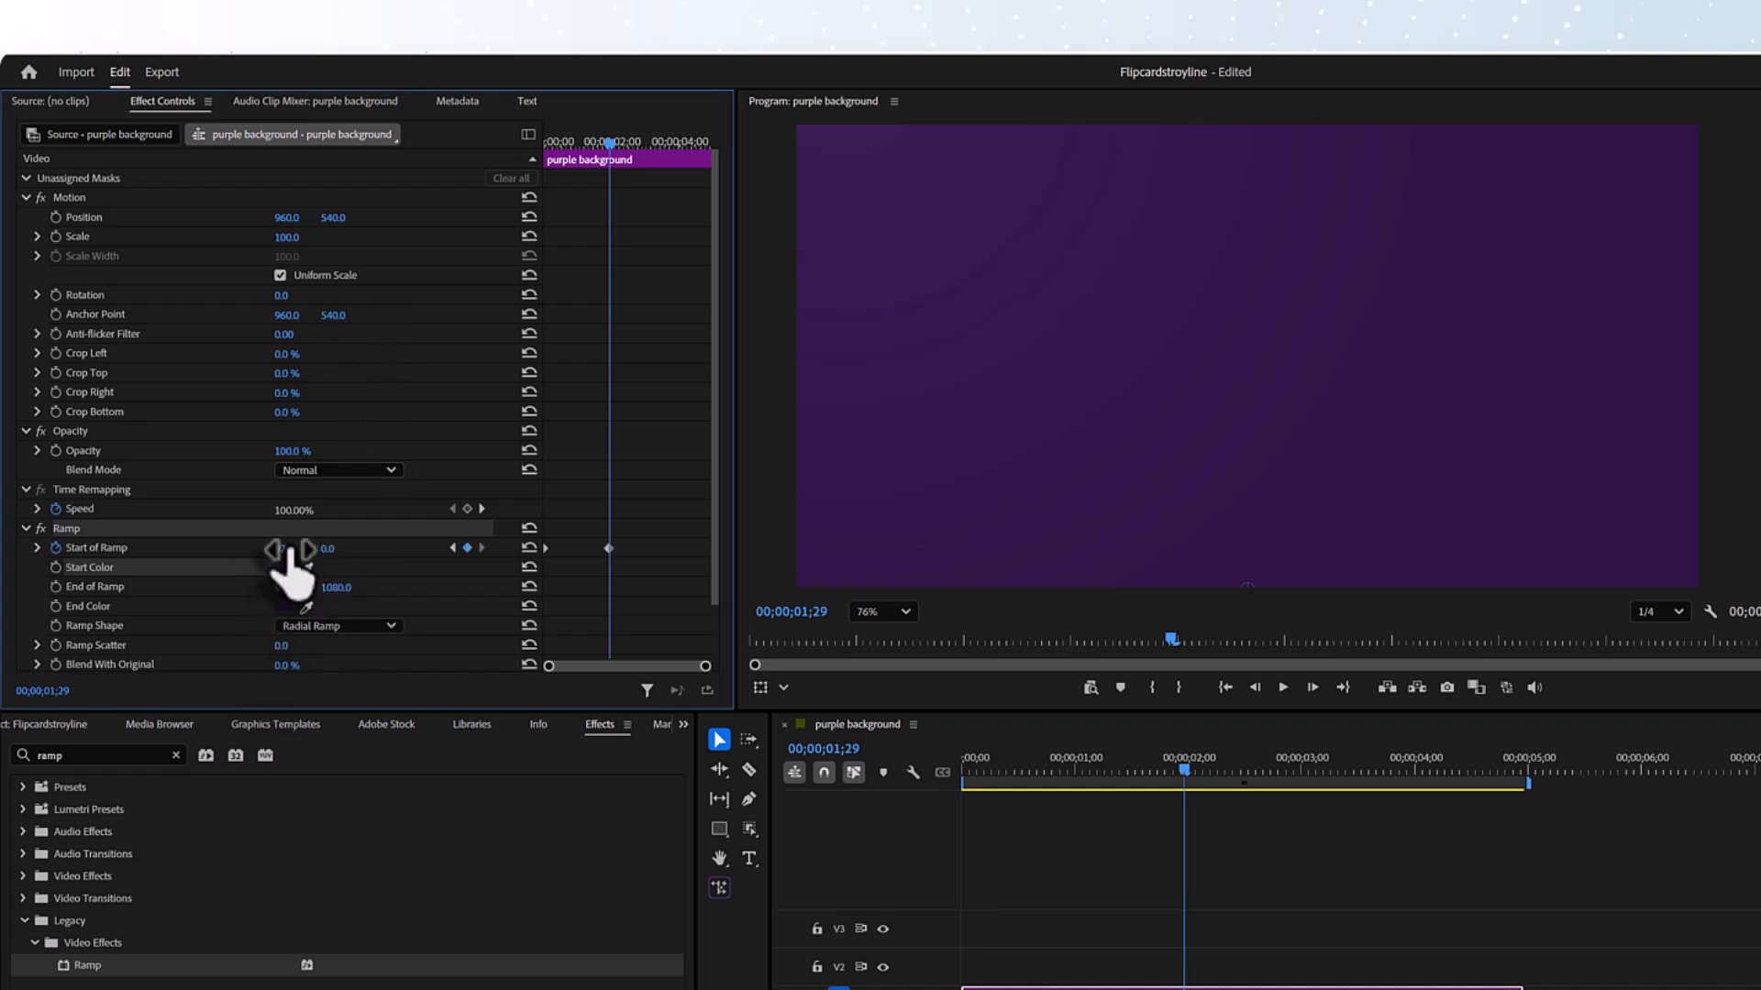
left_click(290, 548)
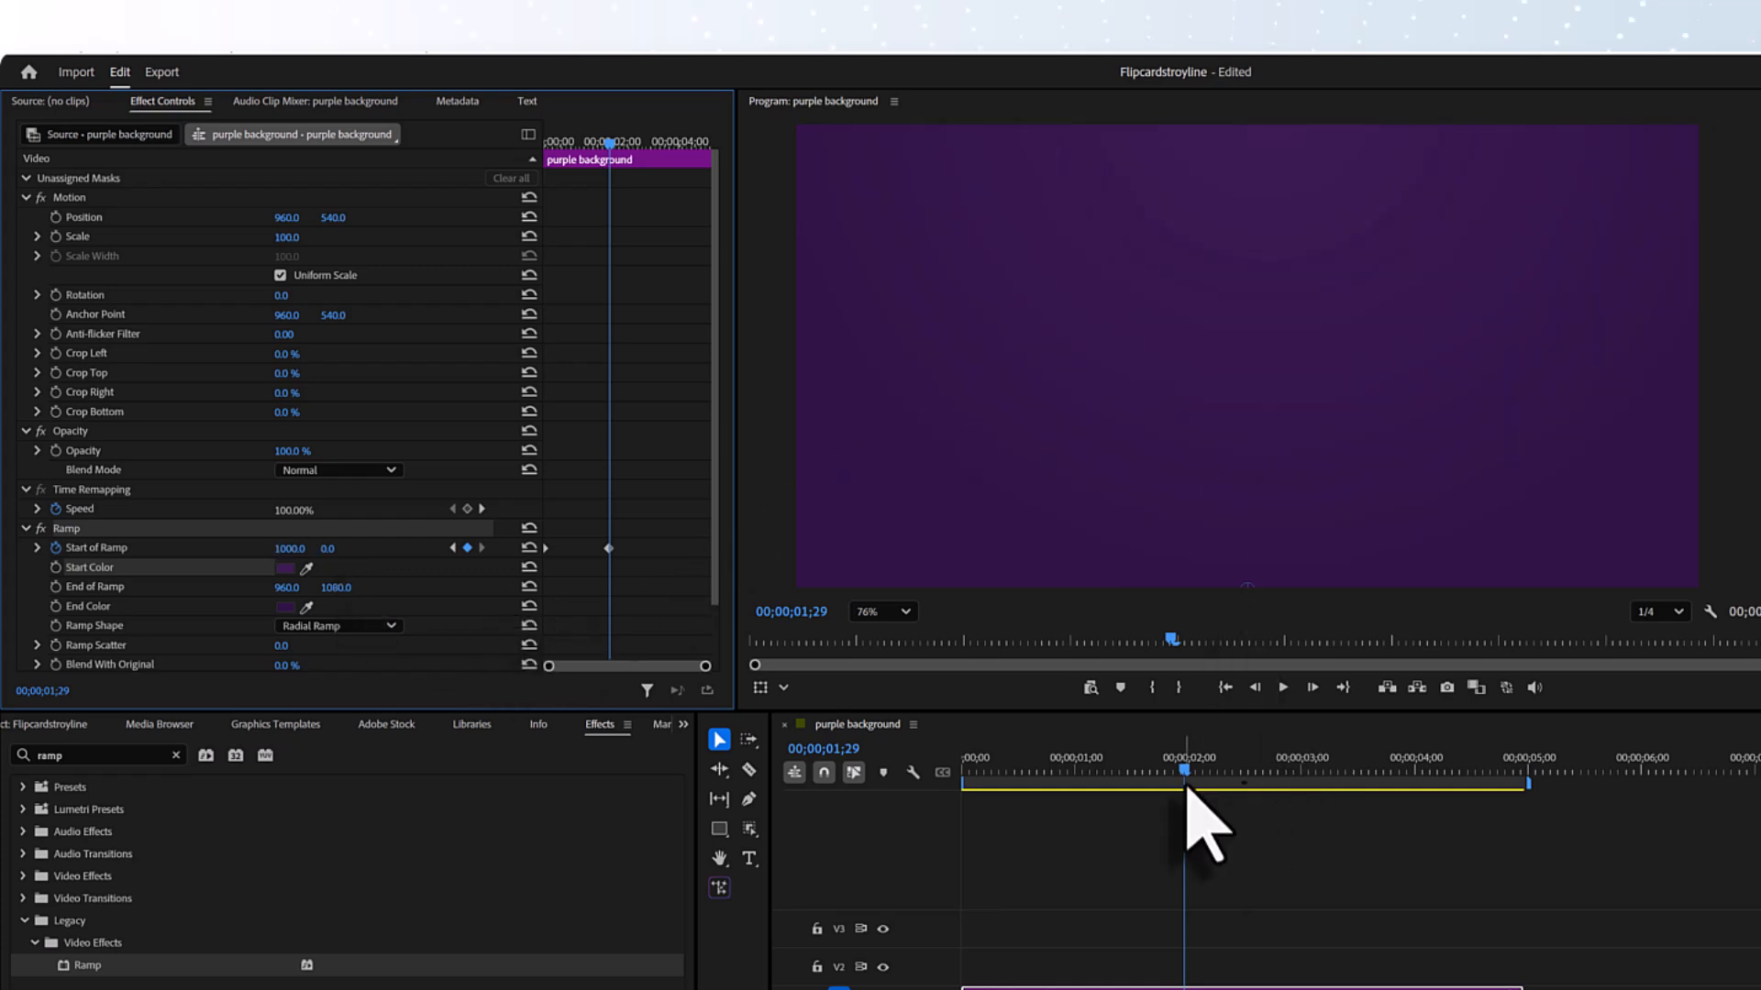
- Set the End of Ramp horizontal value to 300 and turn on its keyframing at the start of the clip
left_click_drag(1177, 773, 949, 734)
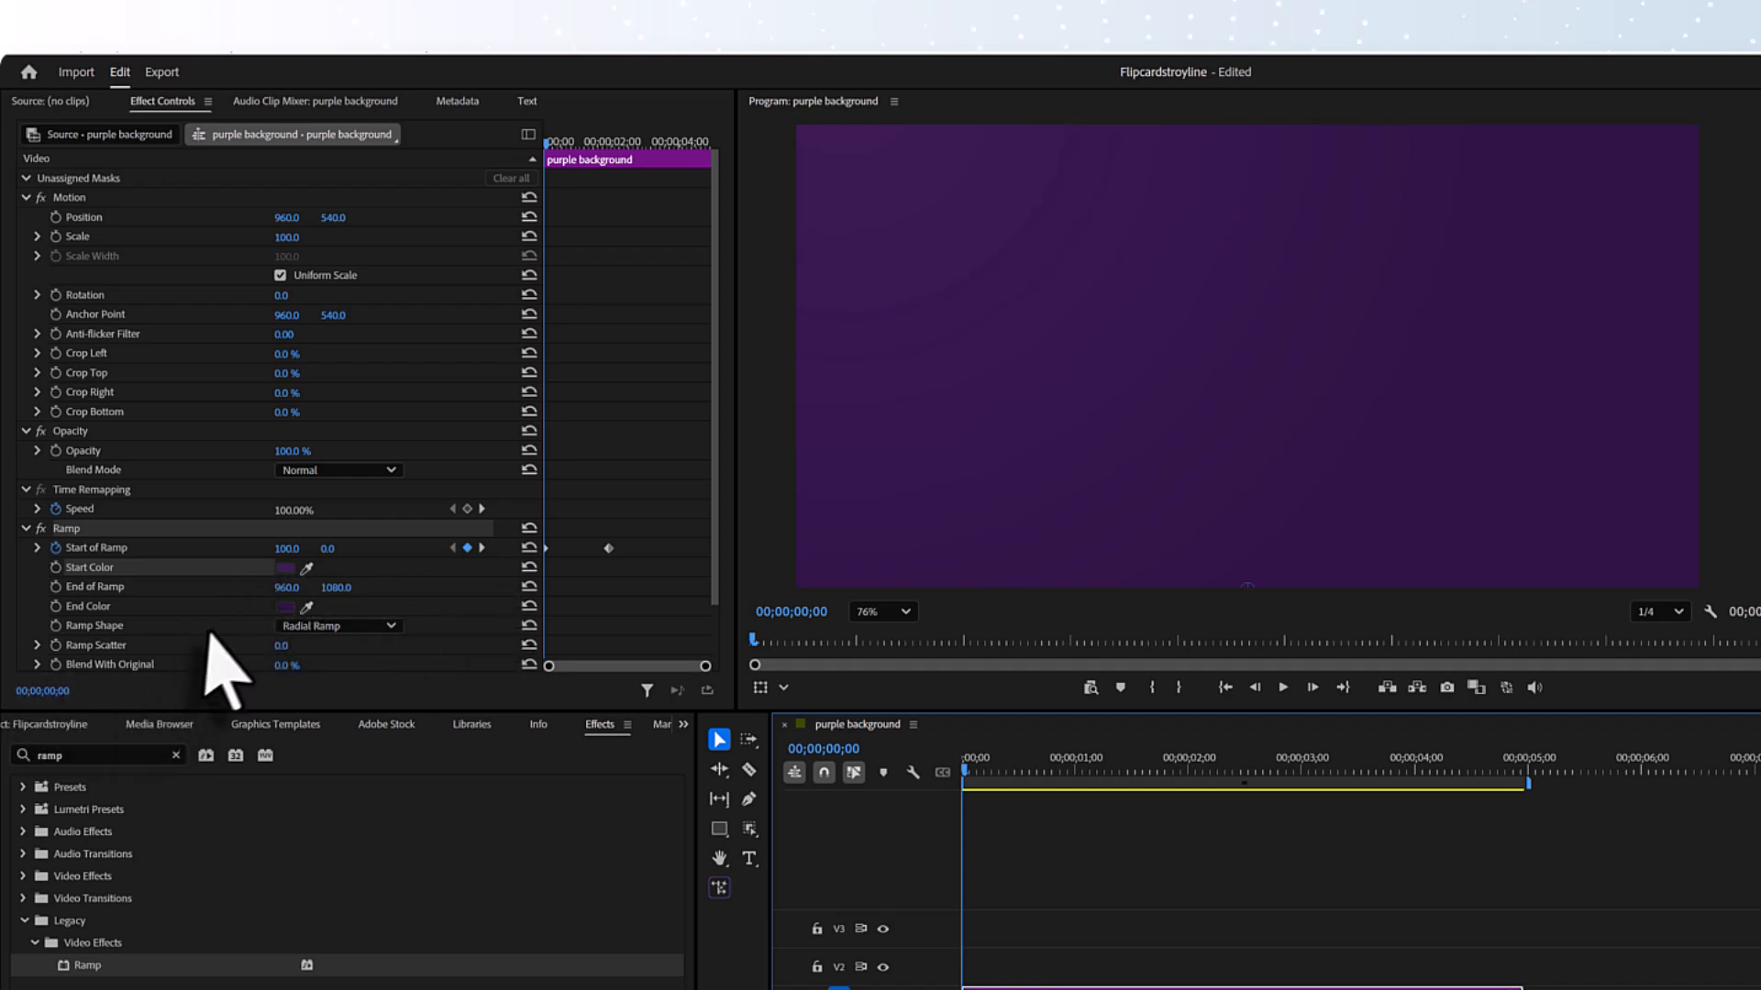
left_click_drag(286, 588, 288, 588)
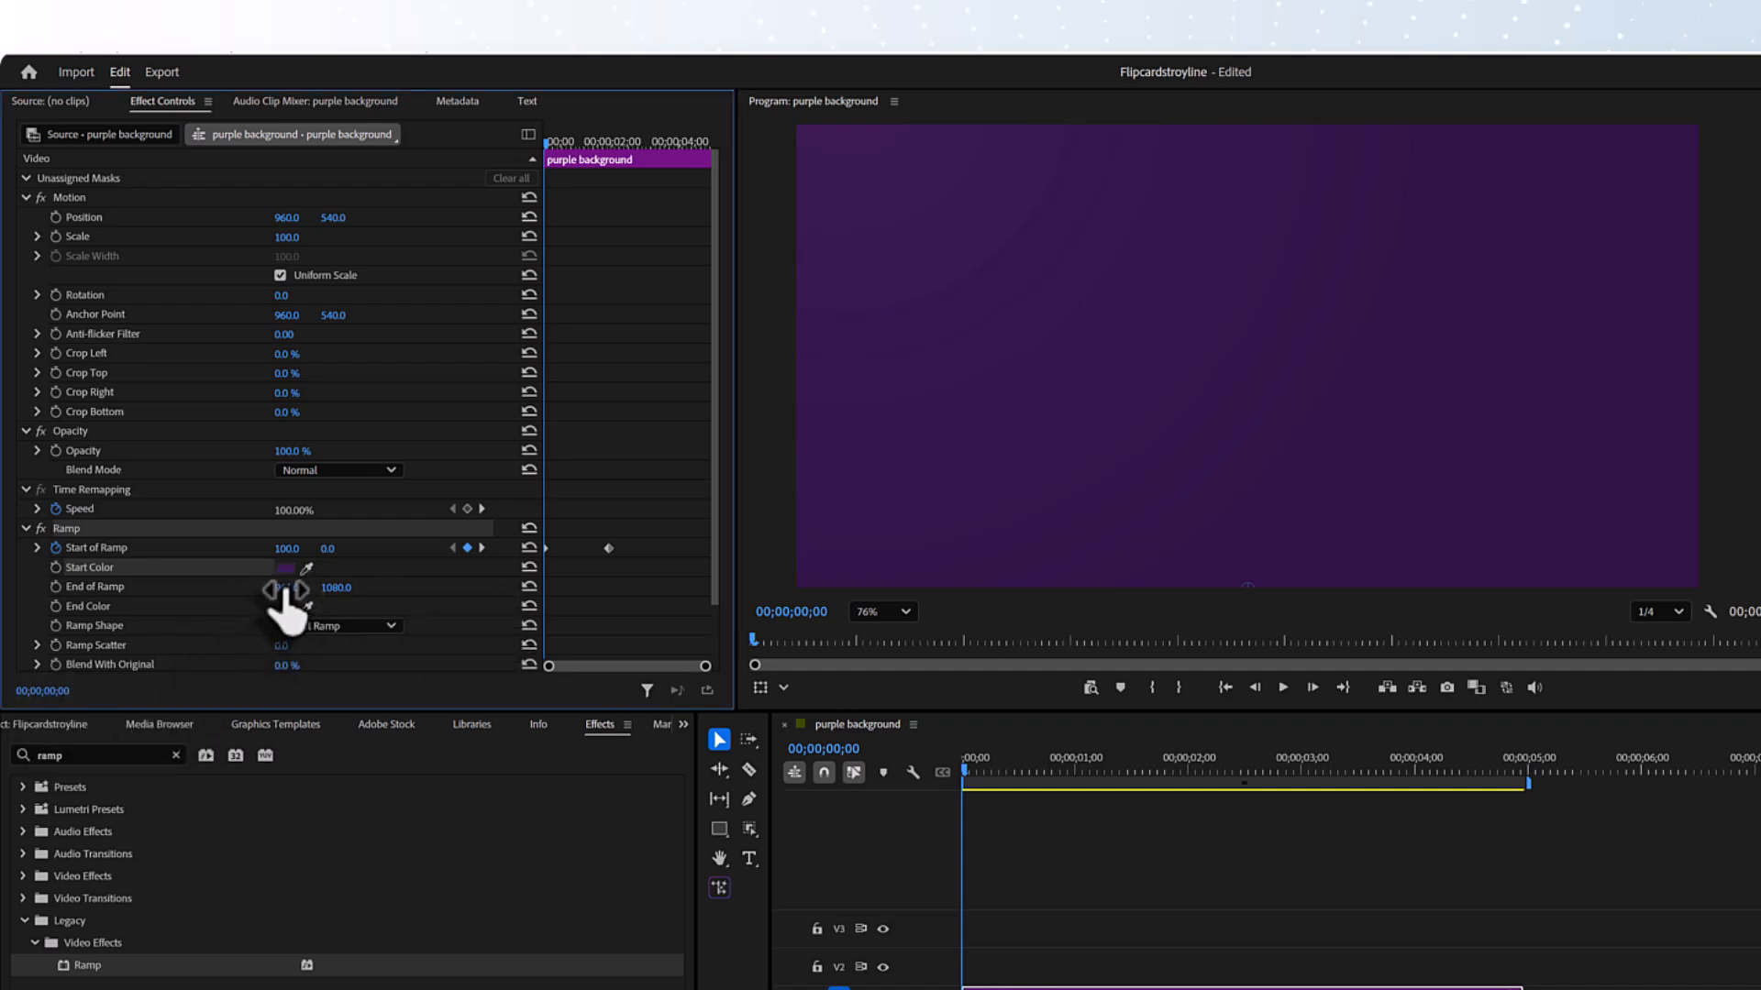
left_click(288, 587)
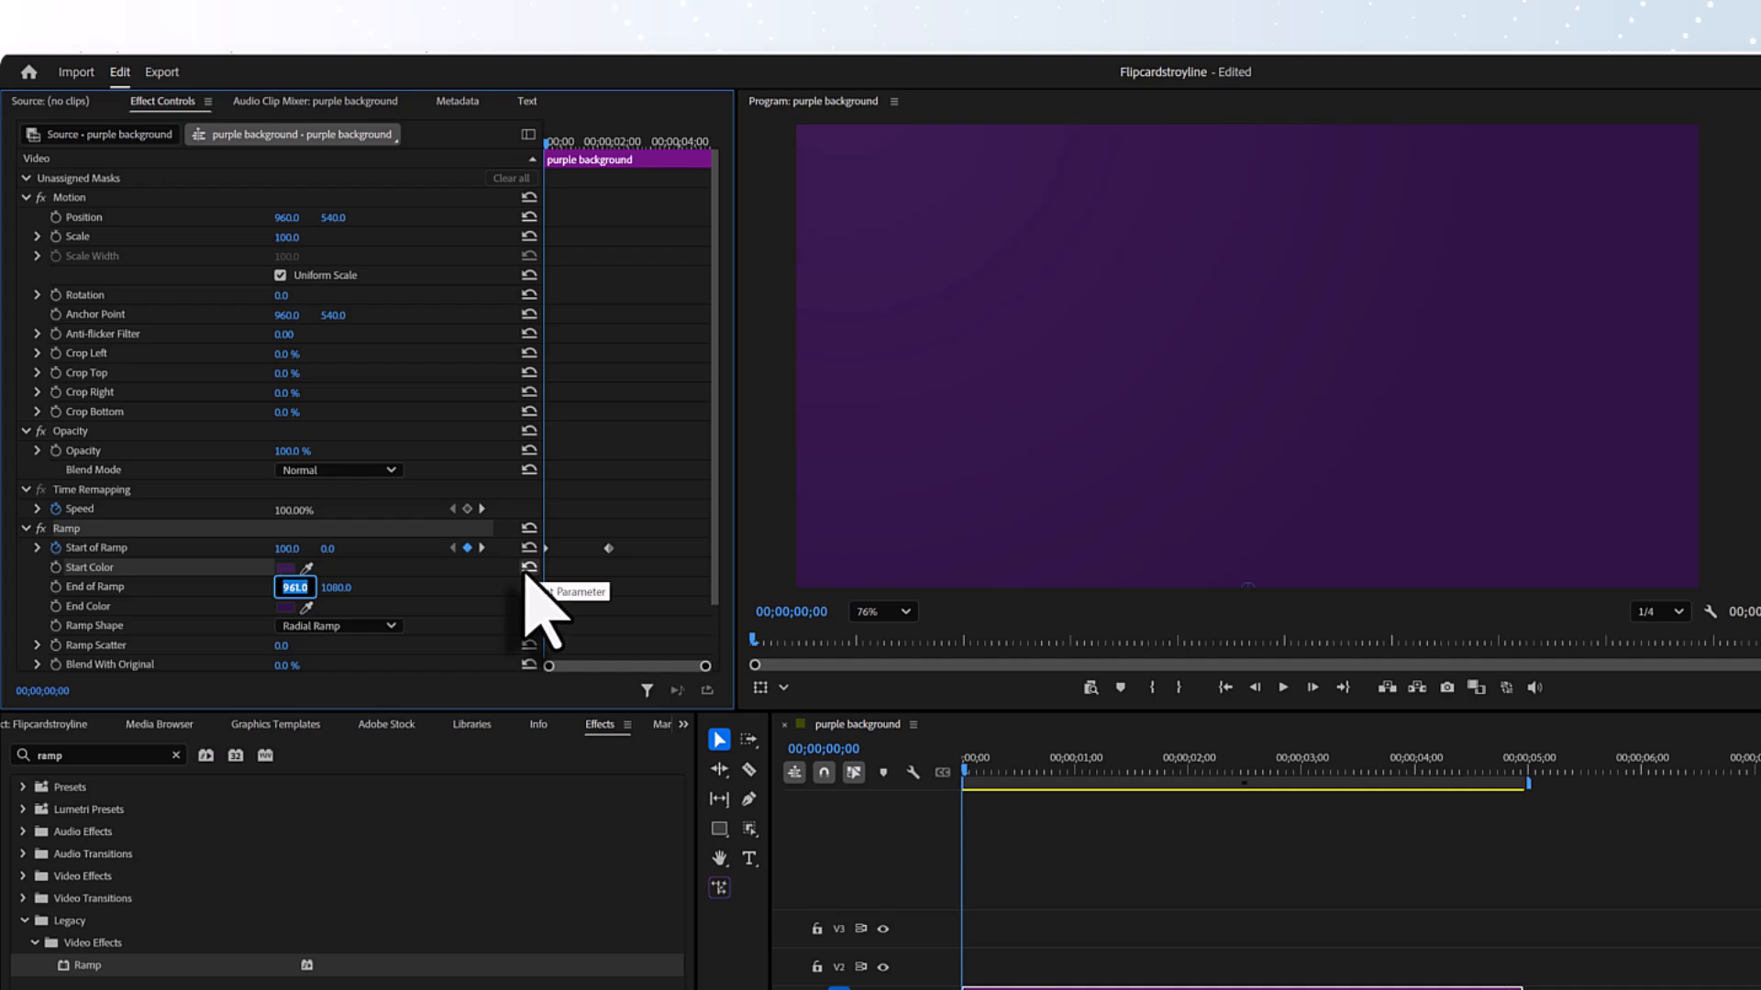
type("300")
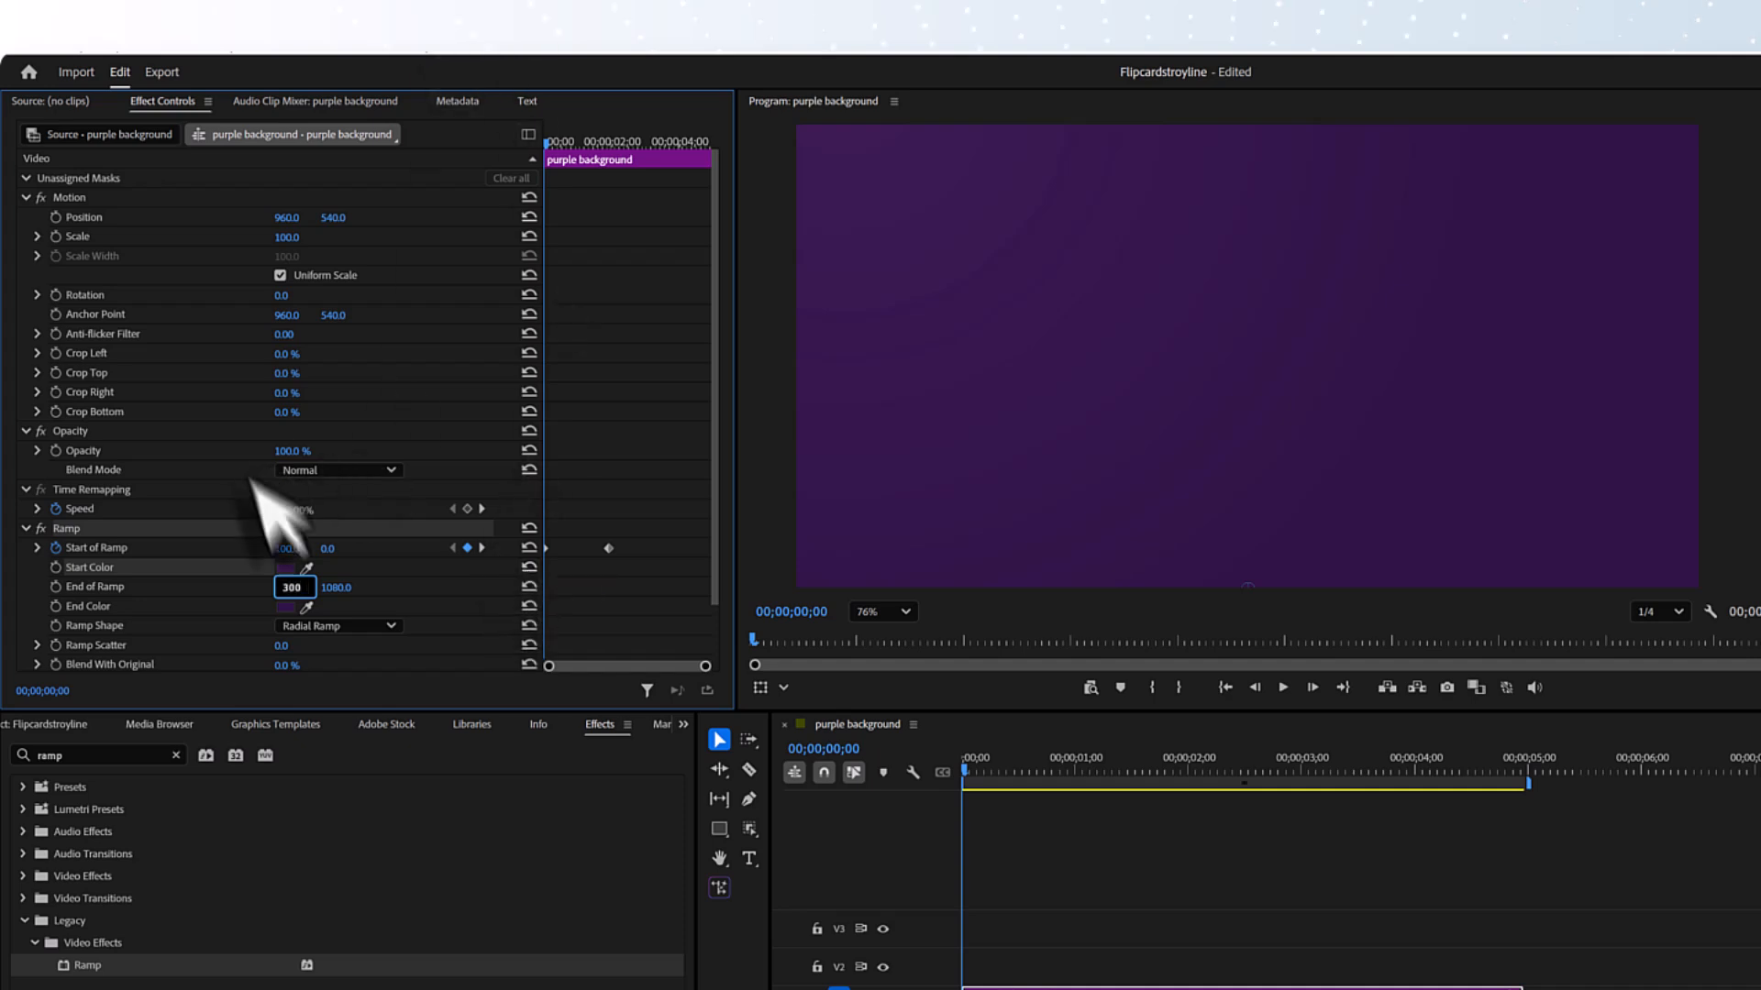
left_click(57, 588)
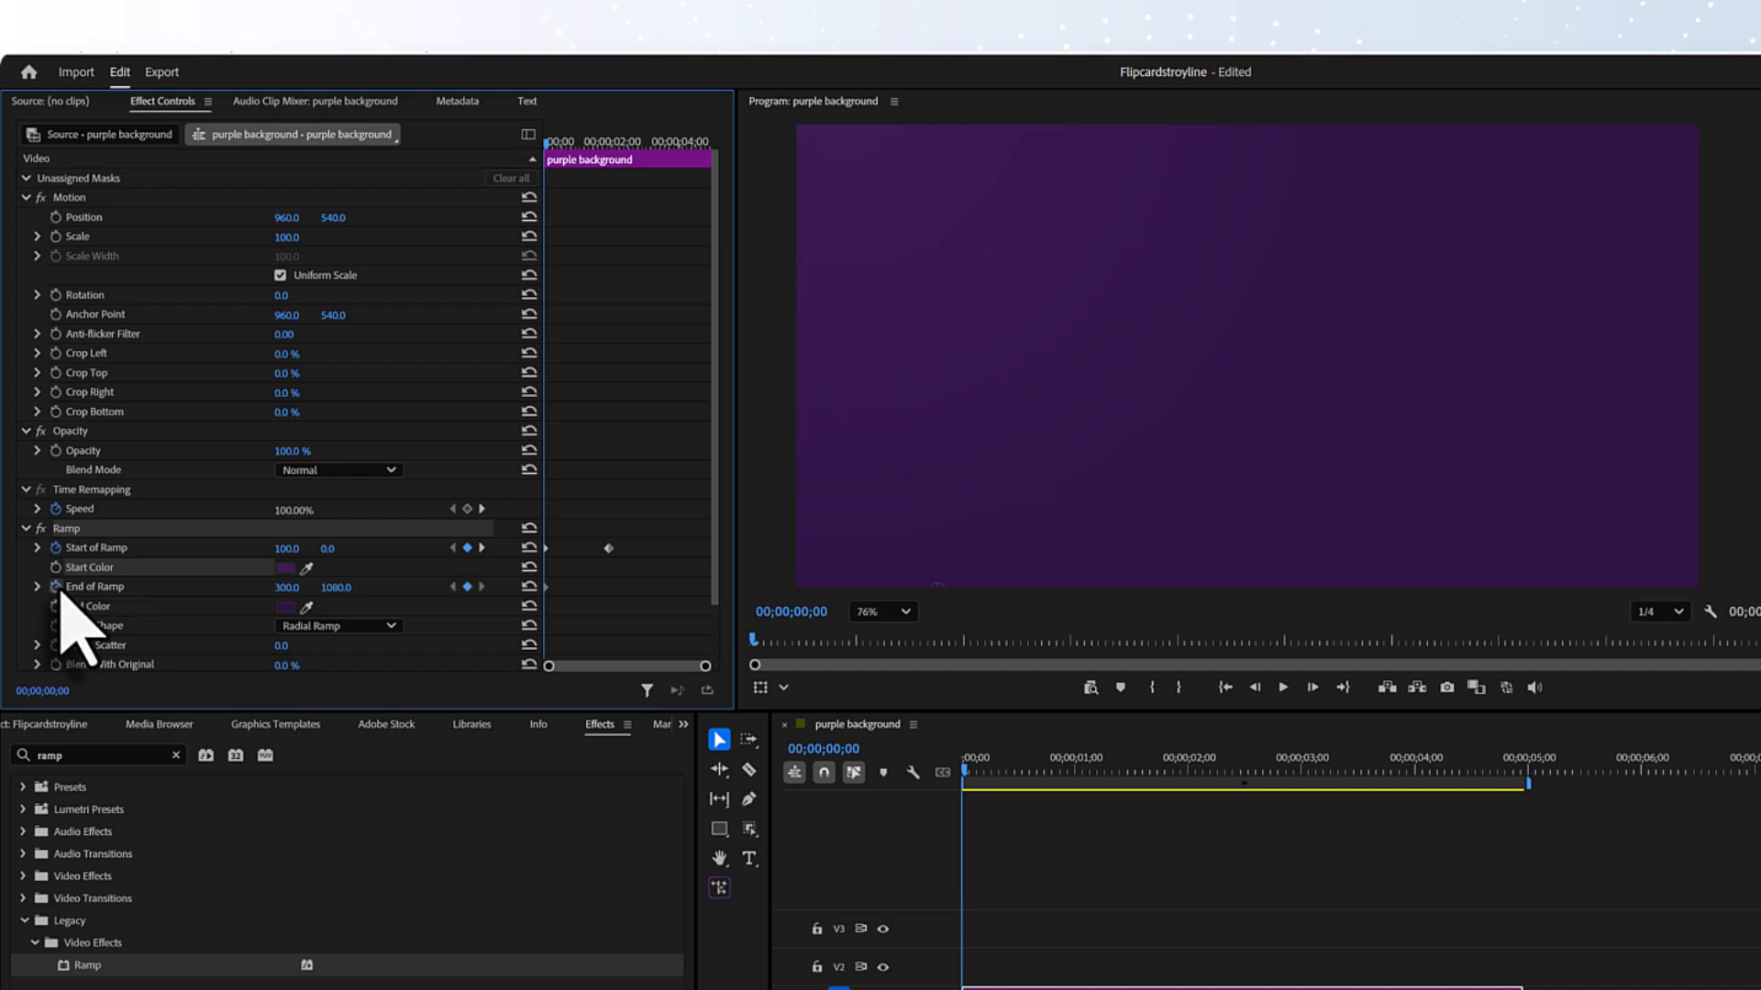
- Keyframe the End of Ramp horizontal value at 900 with the playhead at 00;00;01;26, and return the playhead to the start
left_click(966, 772)
left_click_drag(968, 773, 1174, 773)
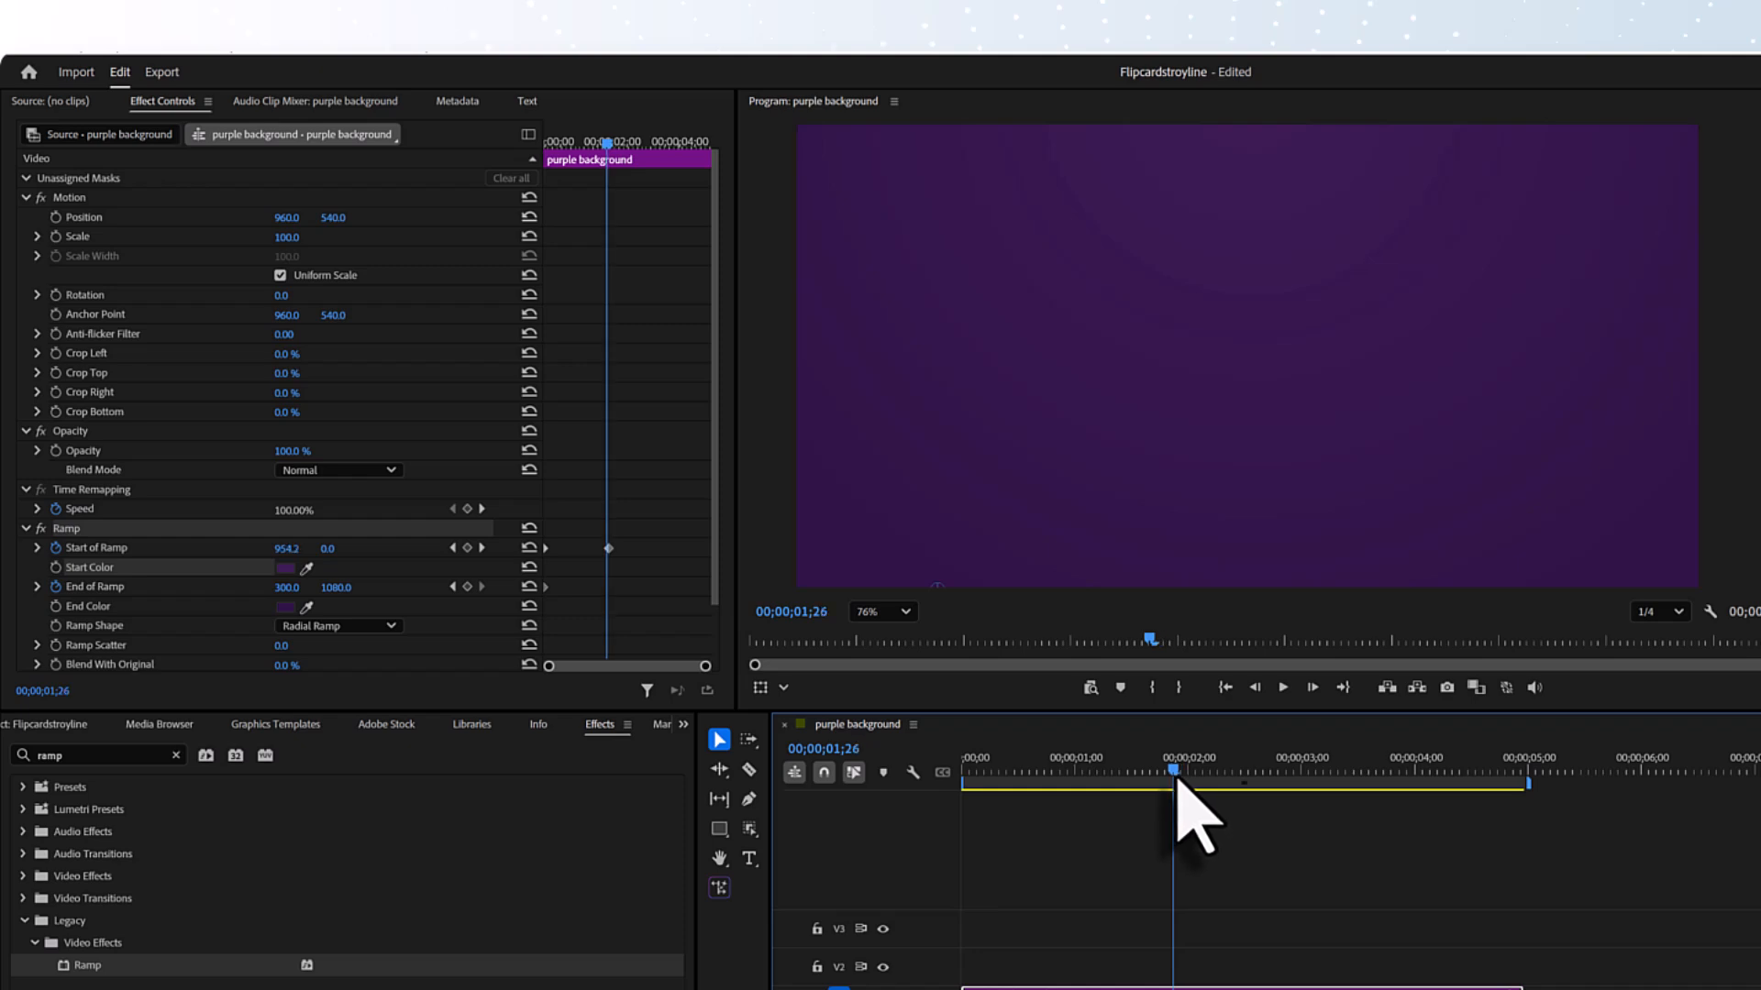
left_click(287, 588)
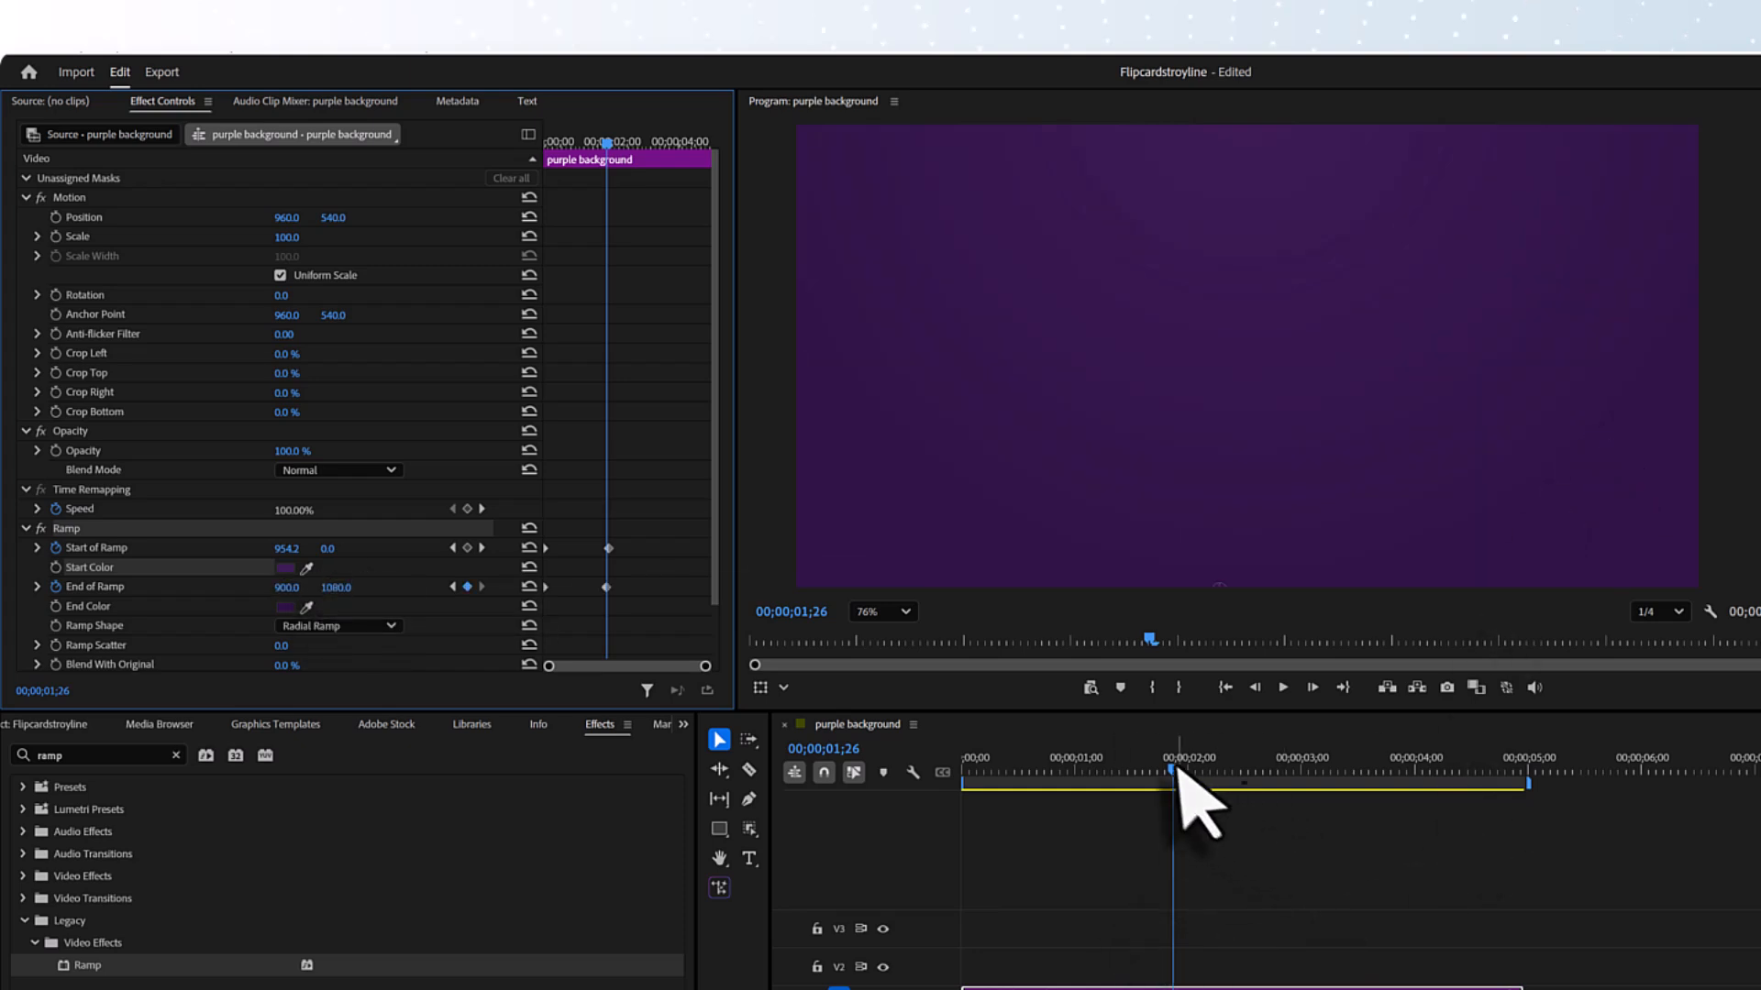
left_click_drag(1175, 773, 785, 798)
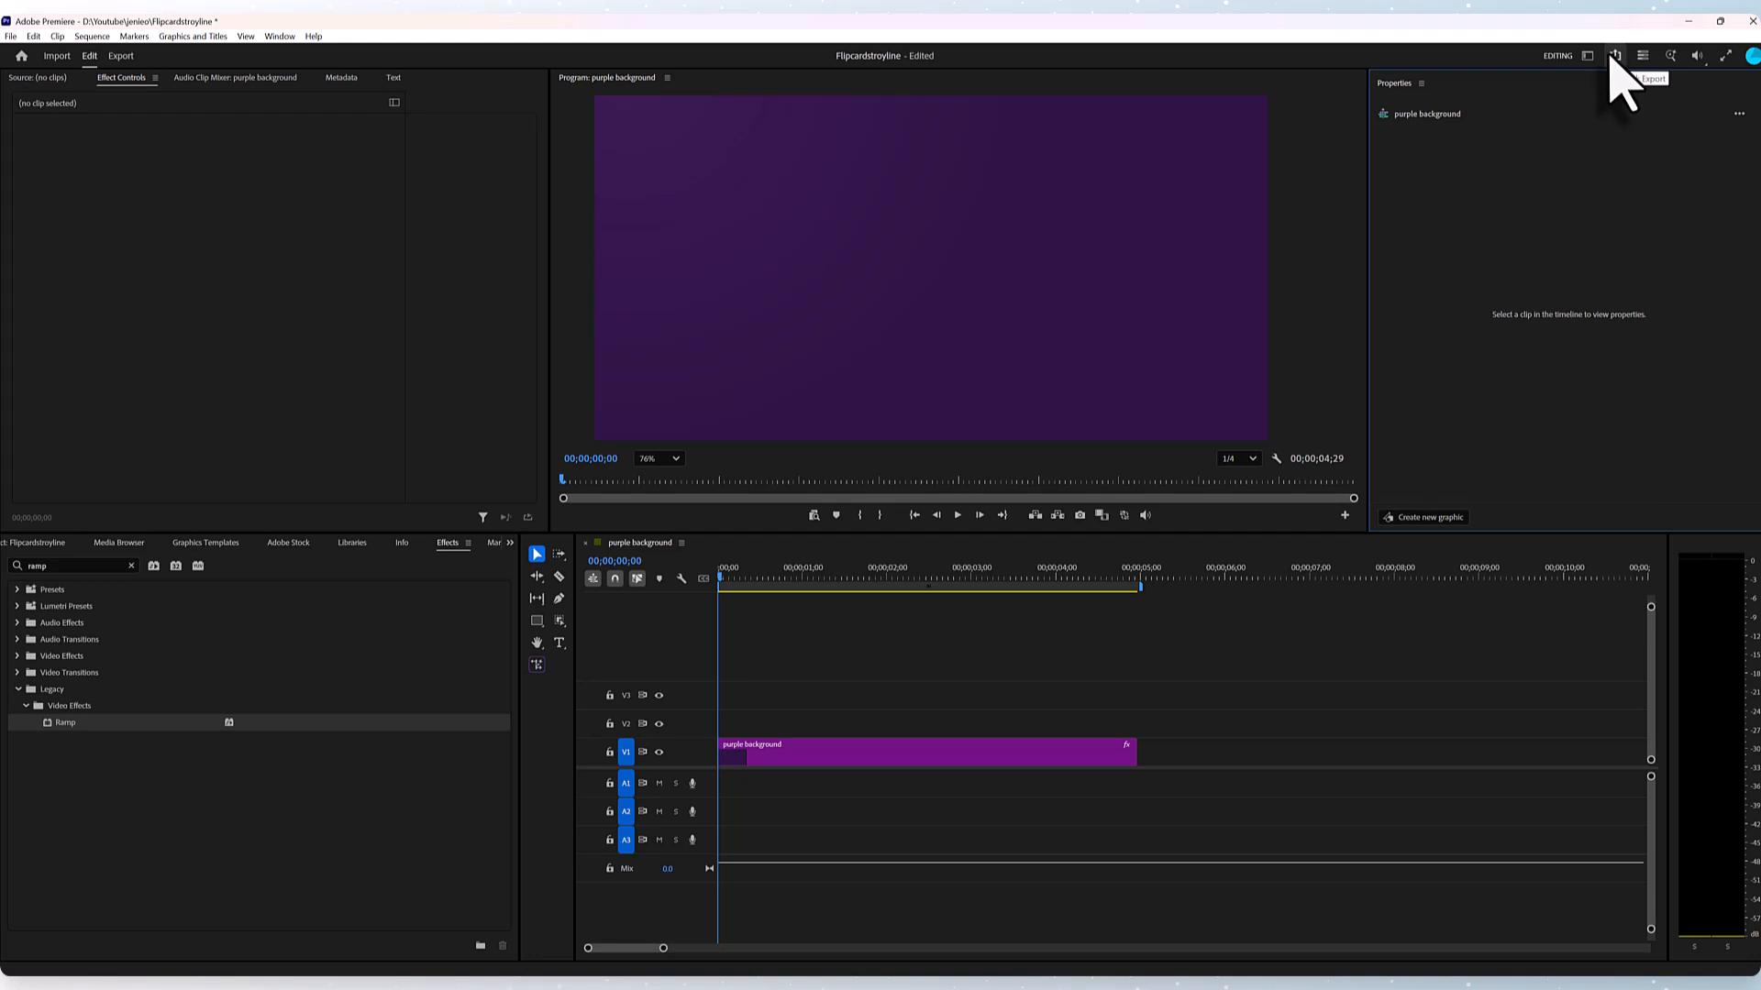
- Quick-export the purple background sequence as an MP4 with the High Quality 1080p HD preset
left_click(1609, 59)
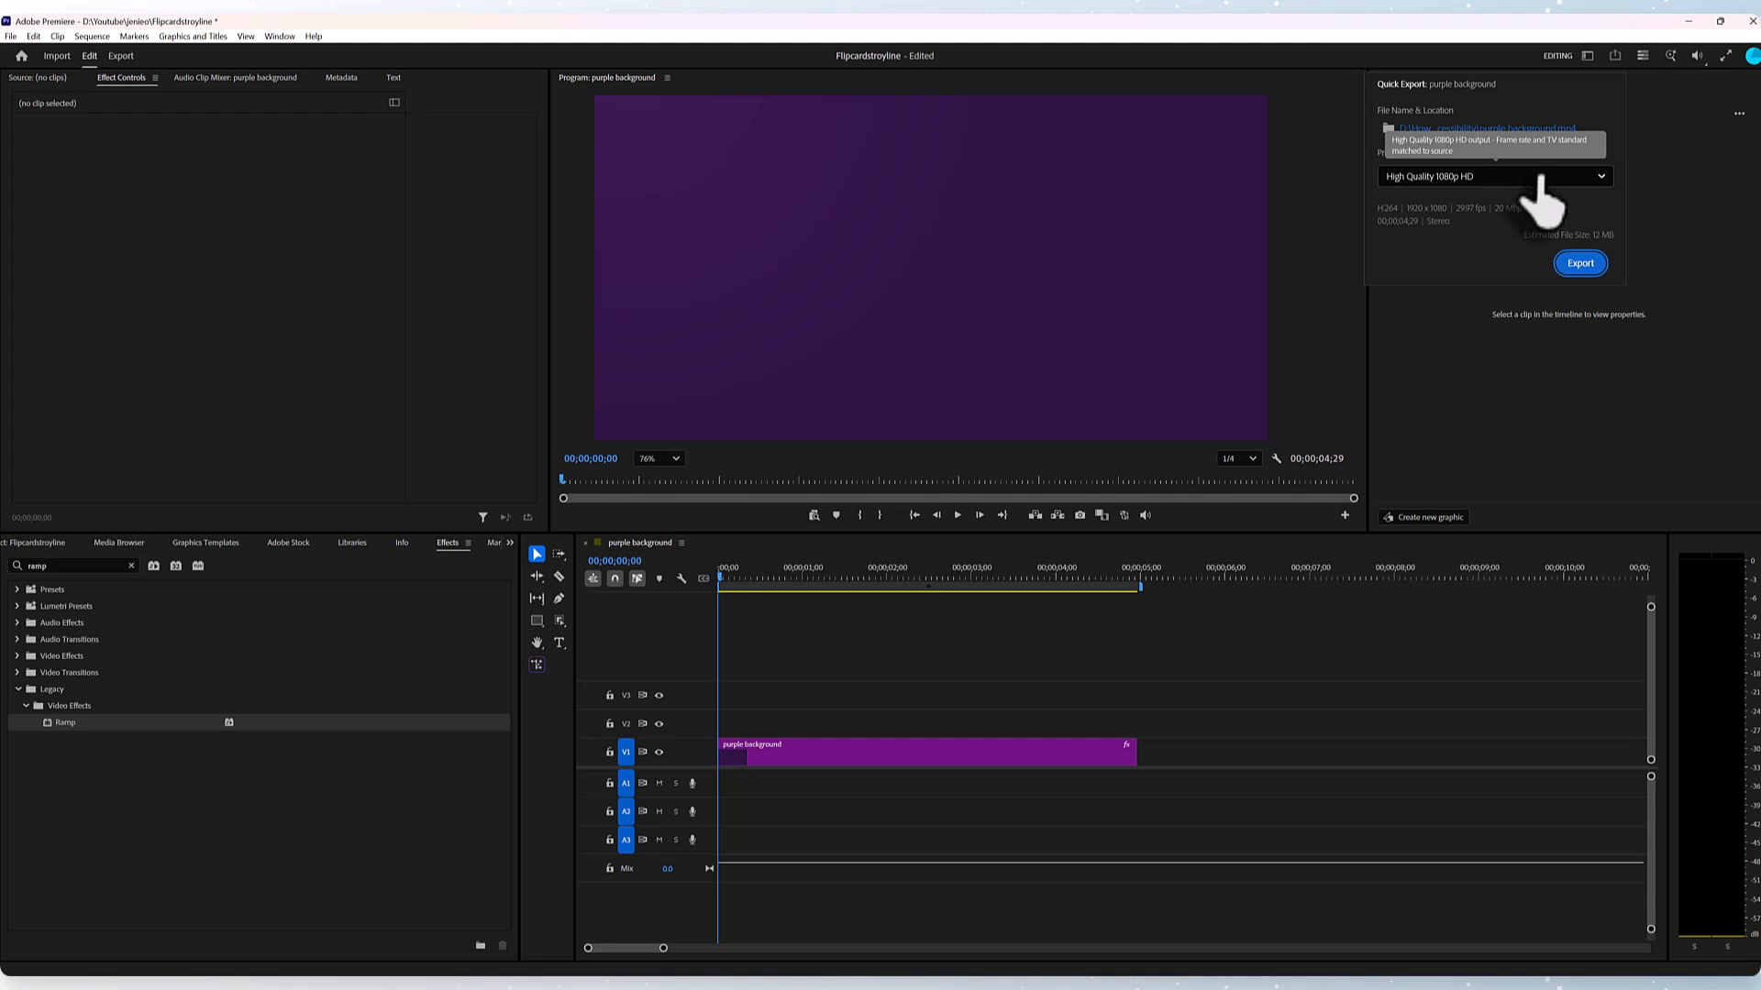
left_click(1539, 178)
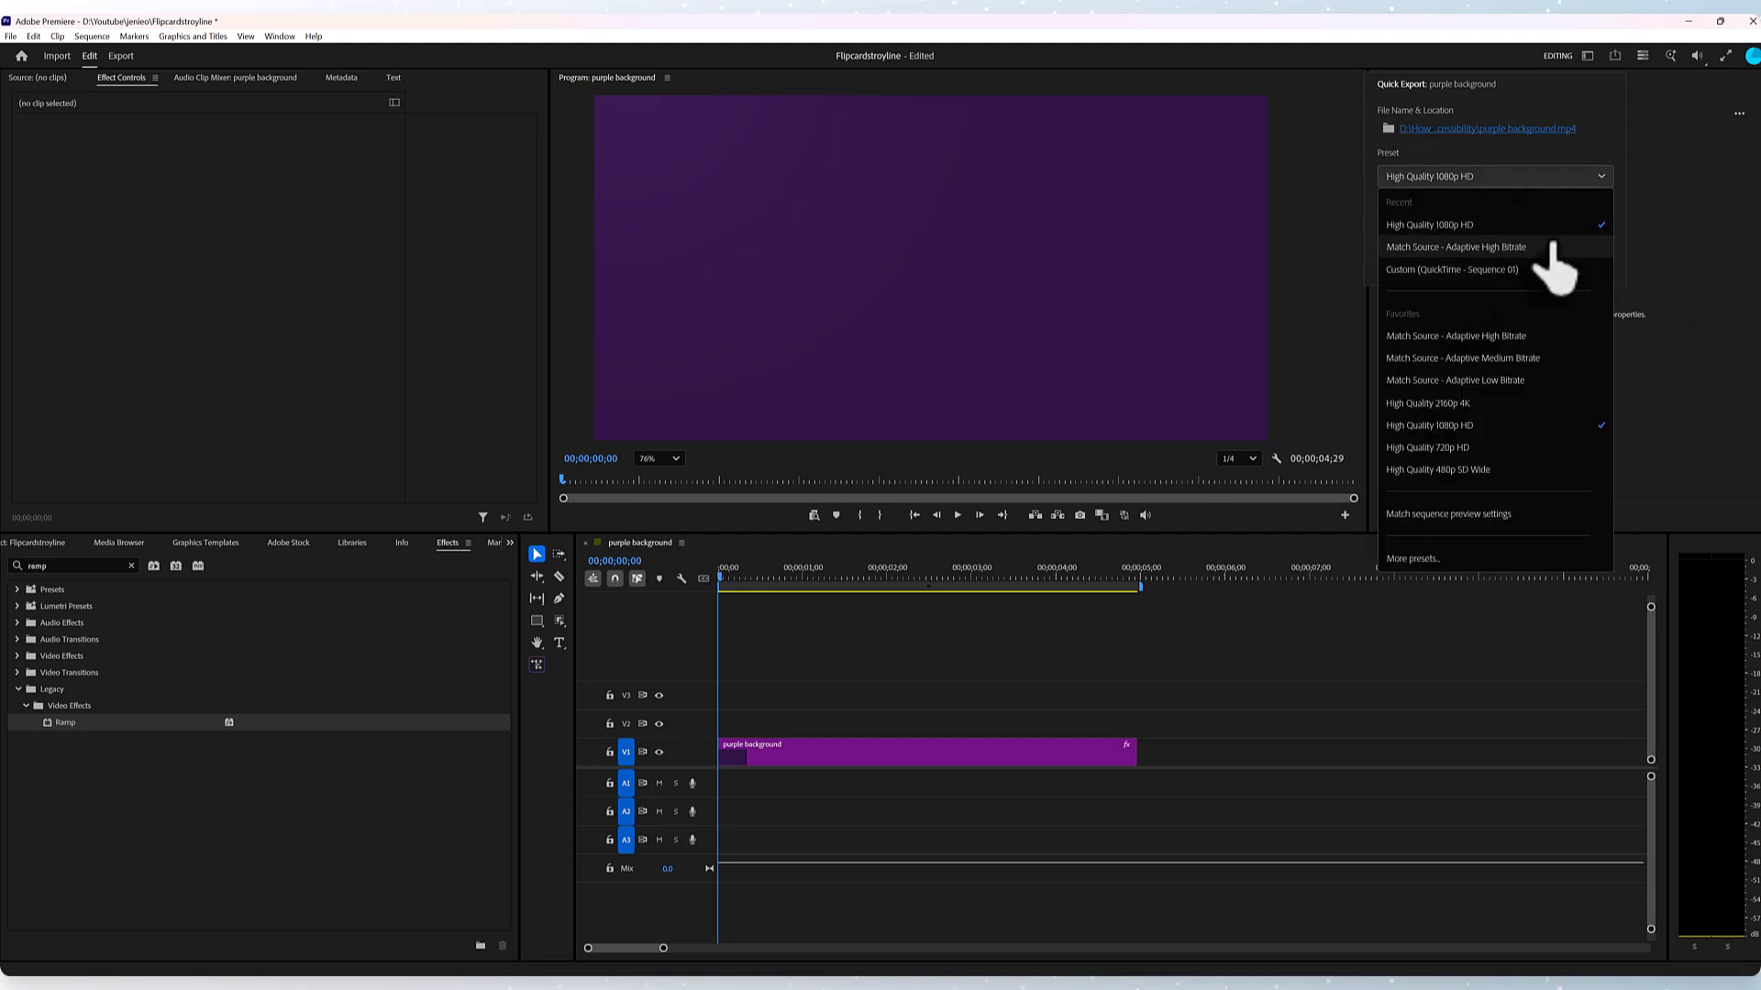
left_click(1693, 216)
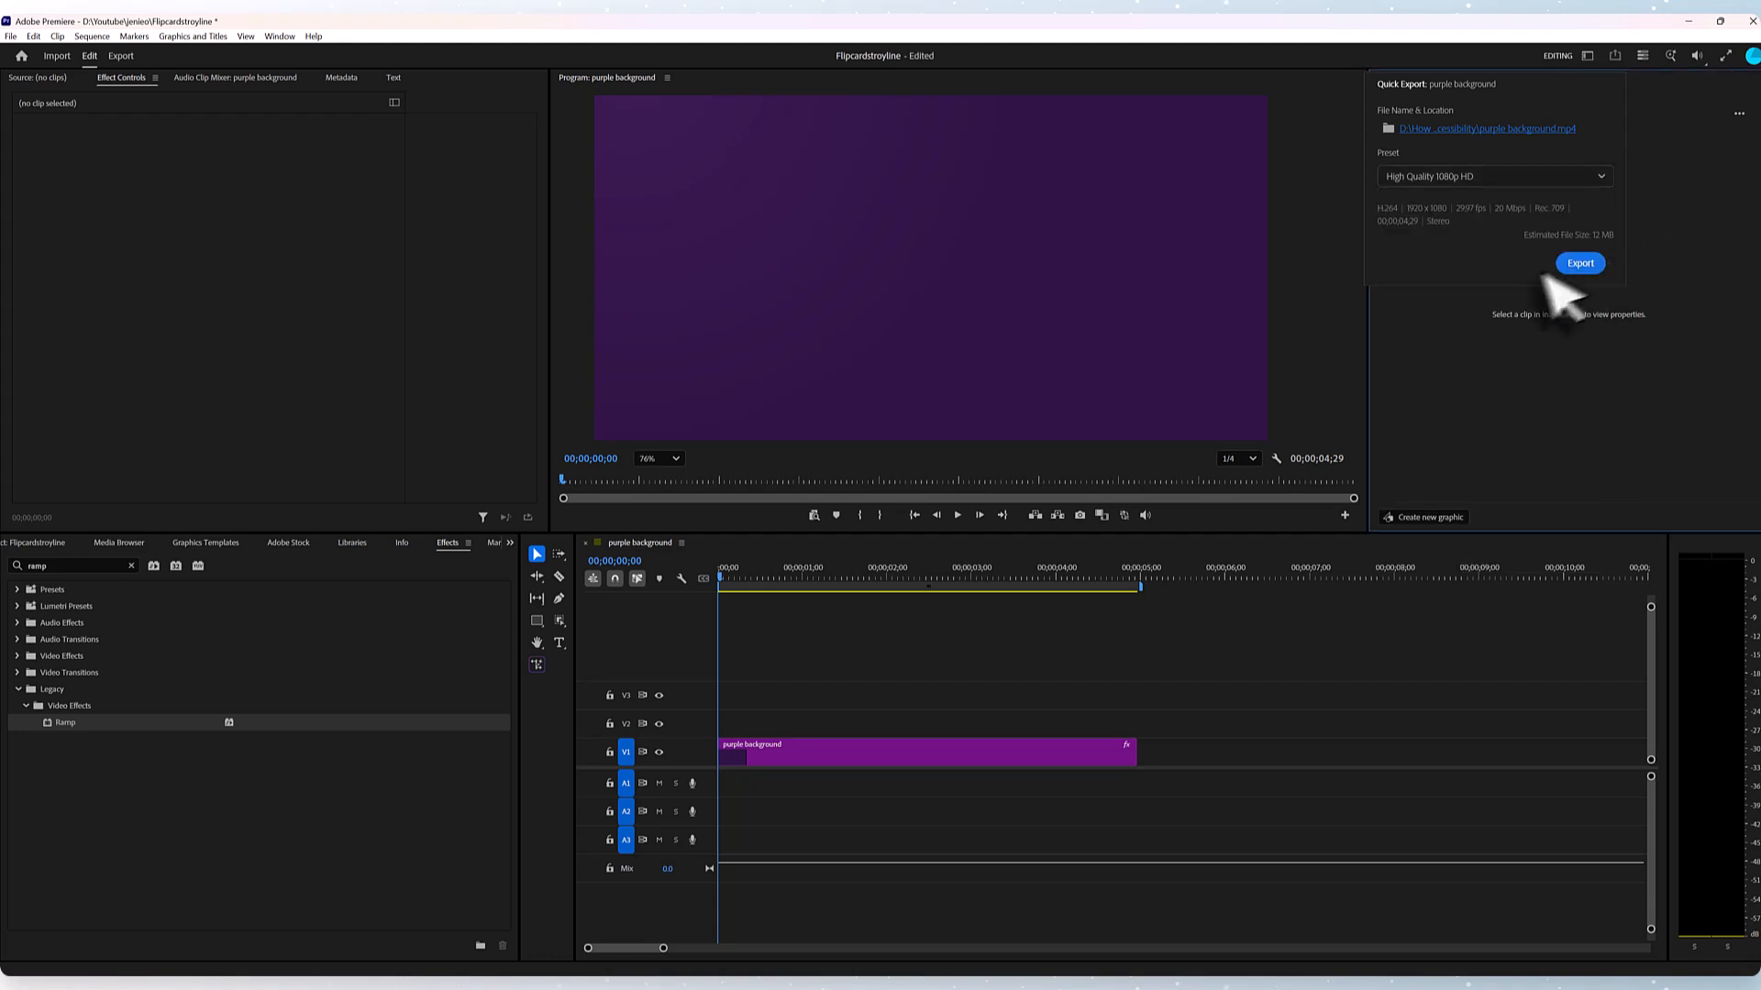
left_click(1573, 266)
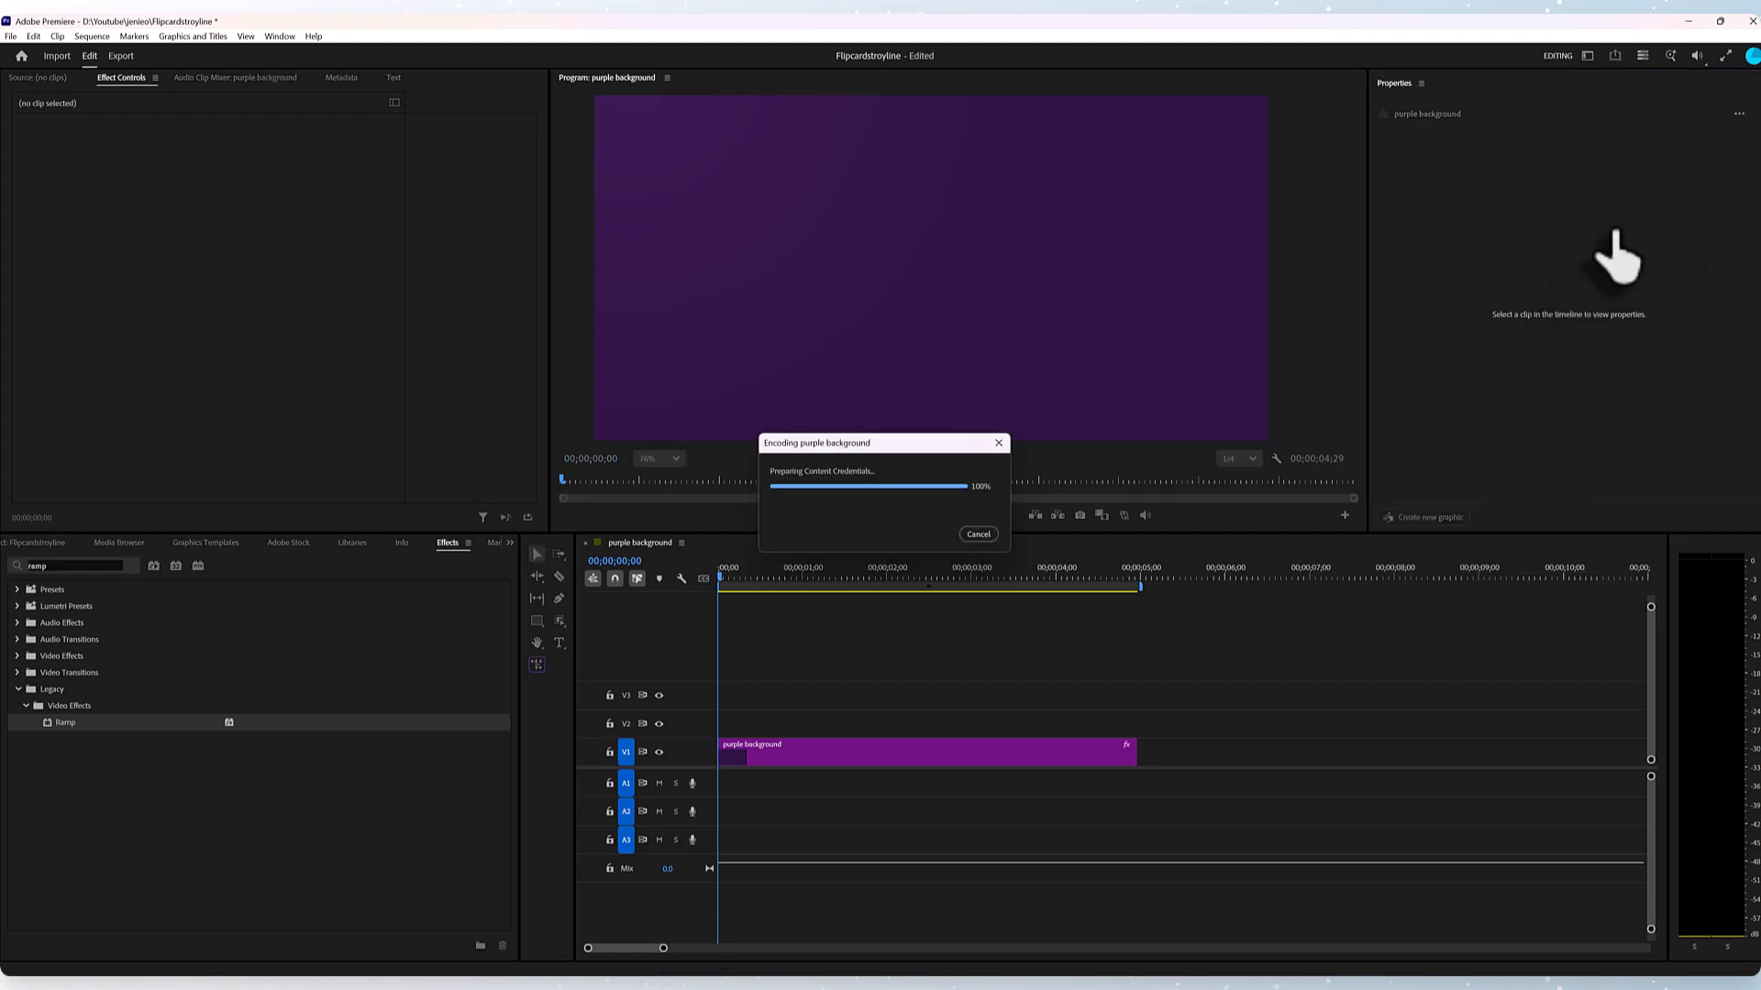